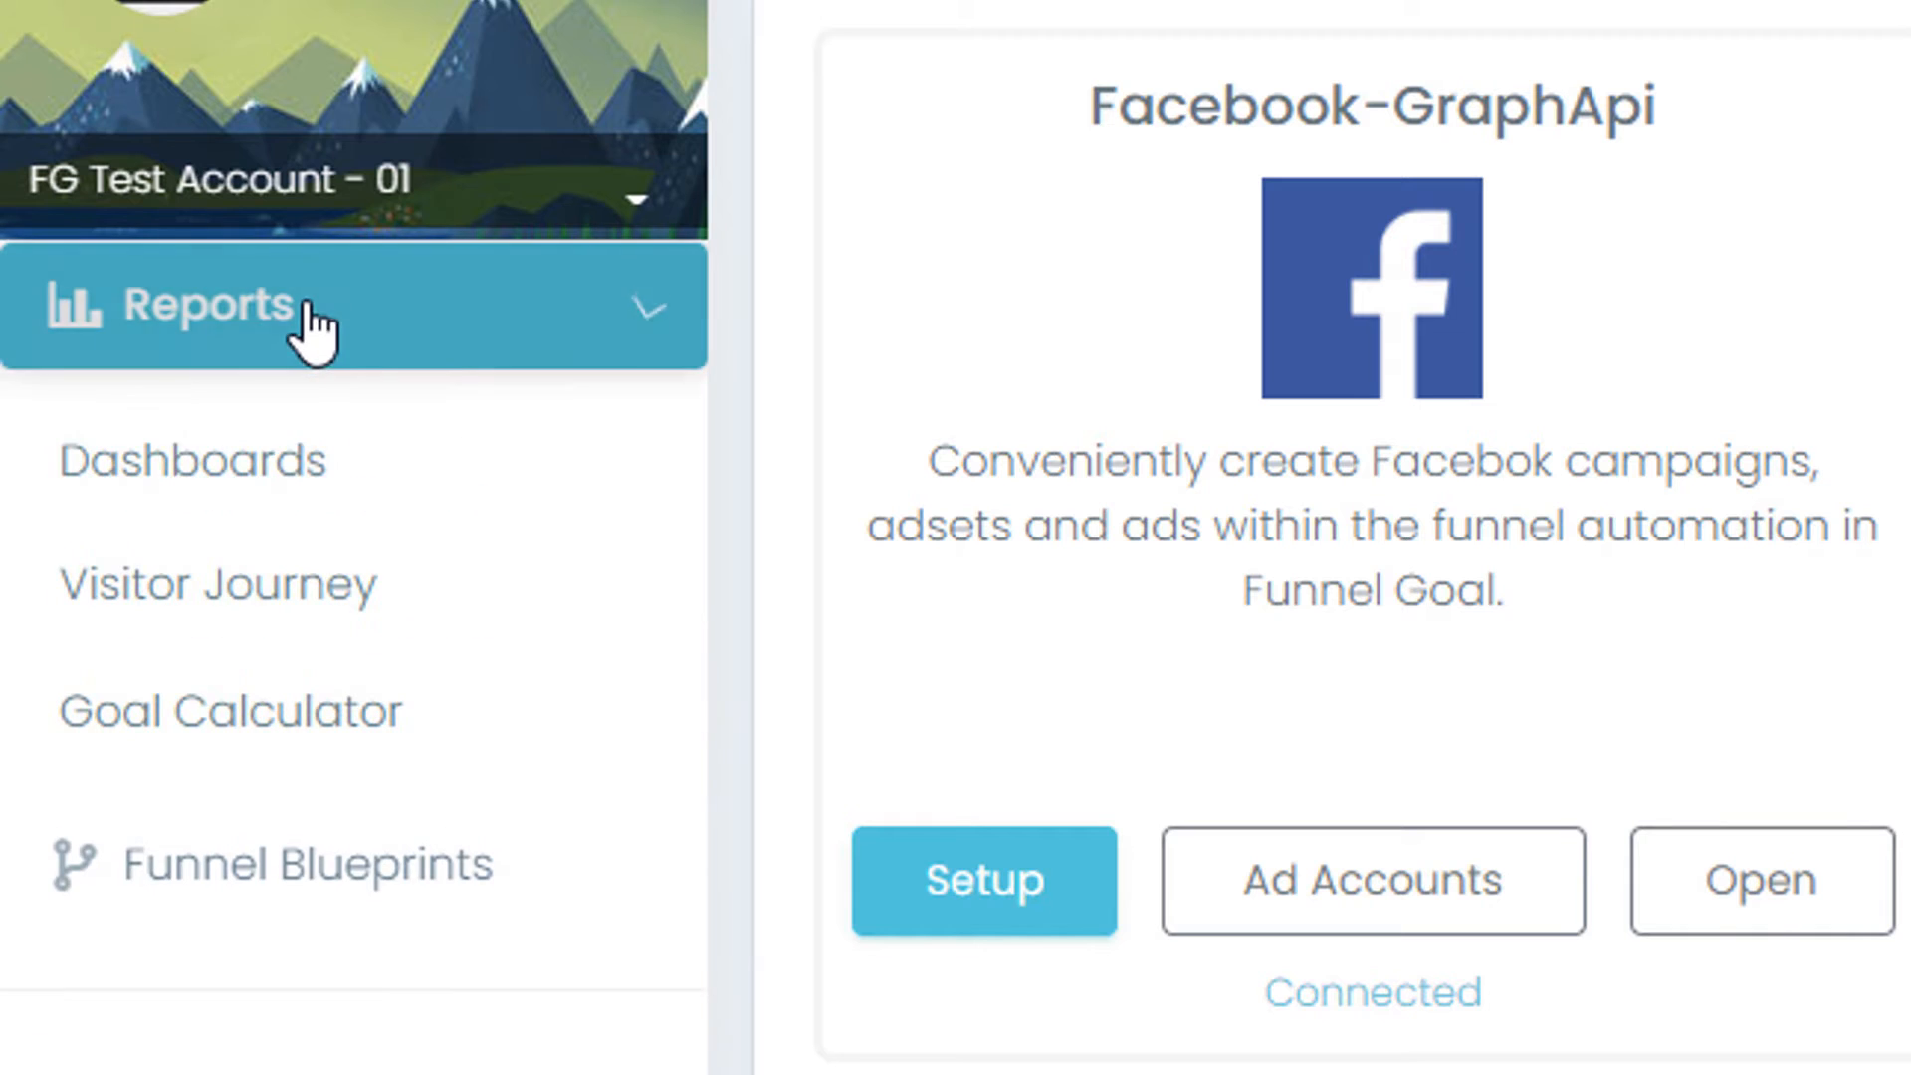
Start a new dashboard record in the reports area and name it "FB / FG Pixel Insighs".
{"action": "left_click", "coordinate": [286, 467]}
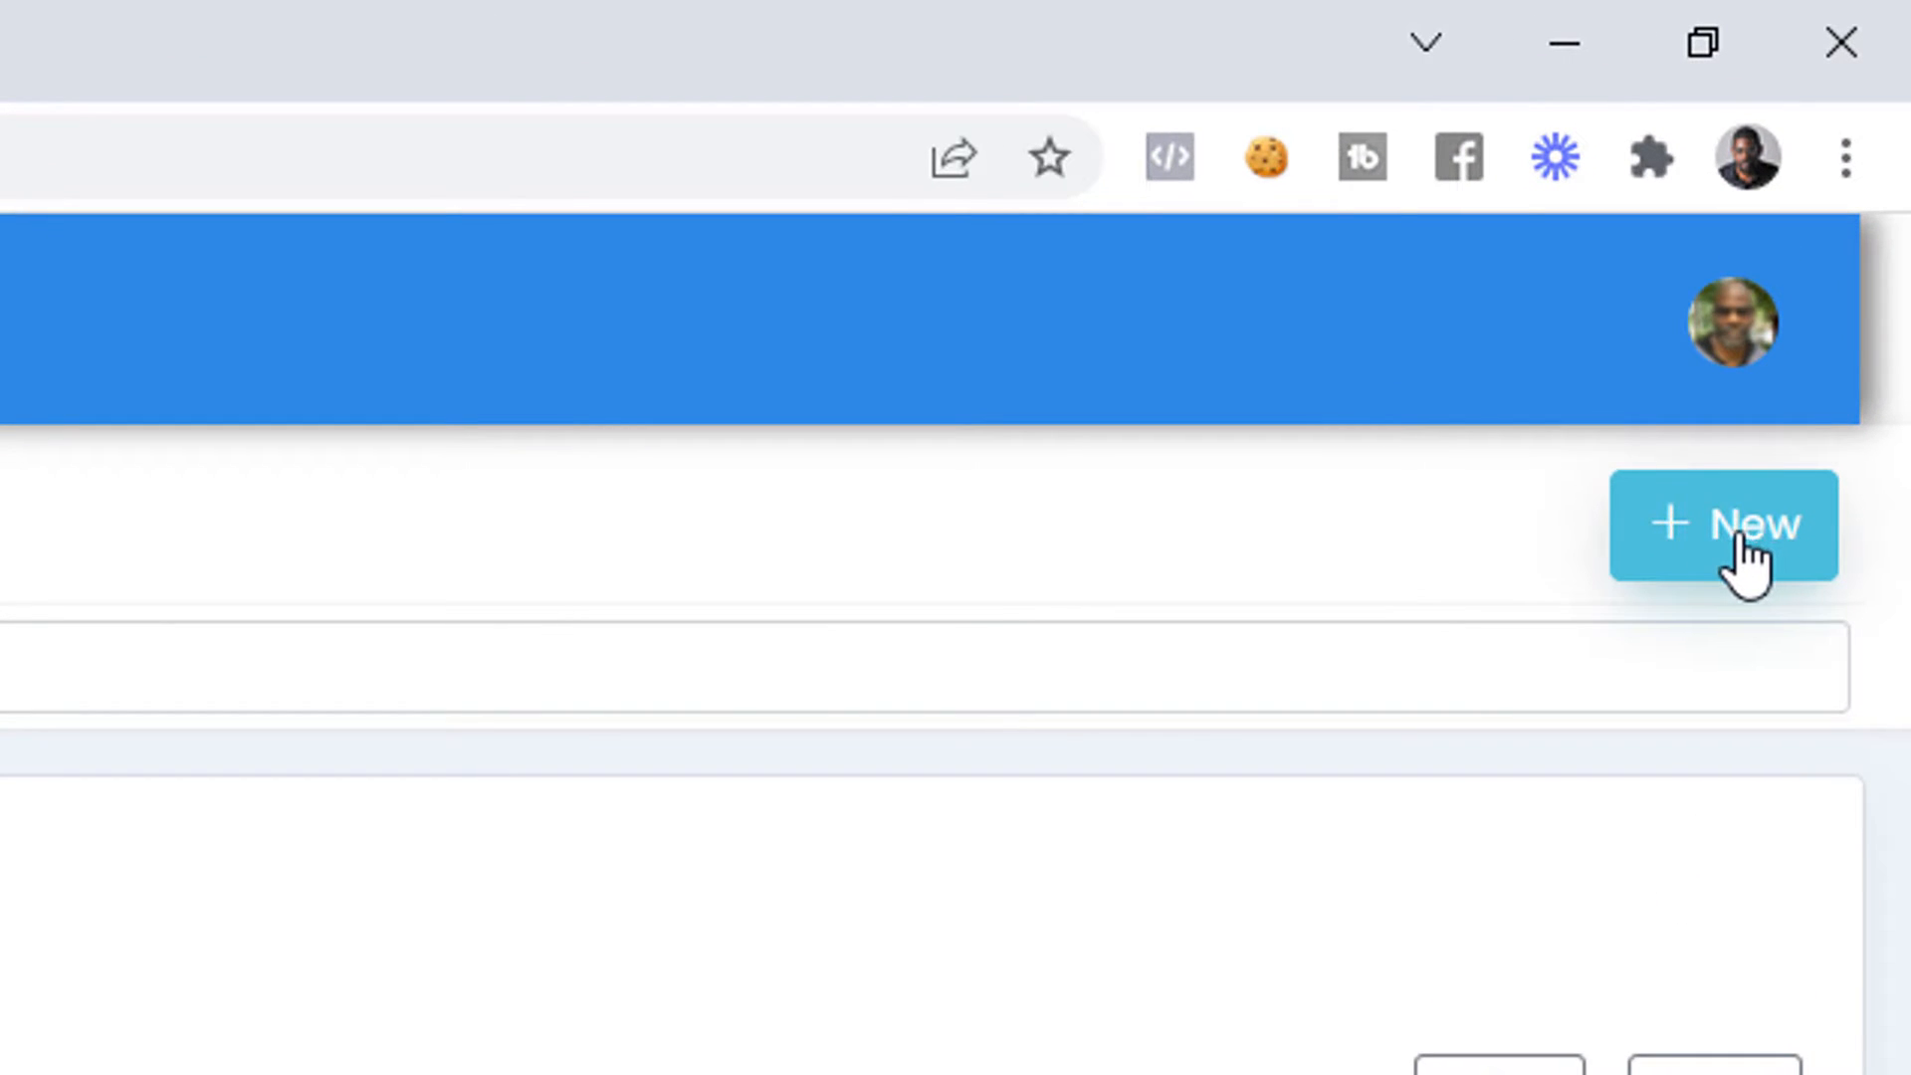
{"action": "left_click", "coordinate": [1749, 557]}
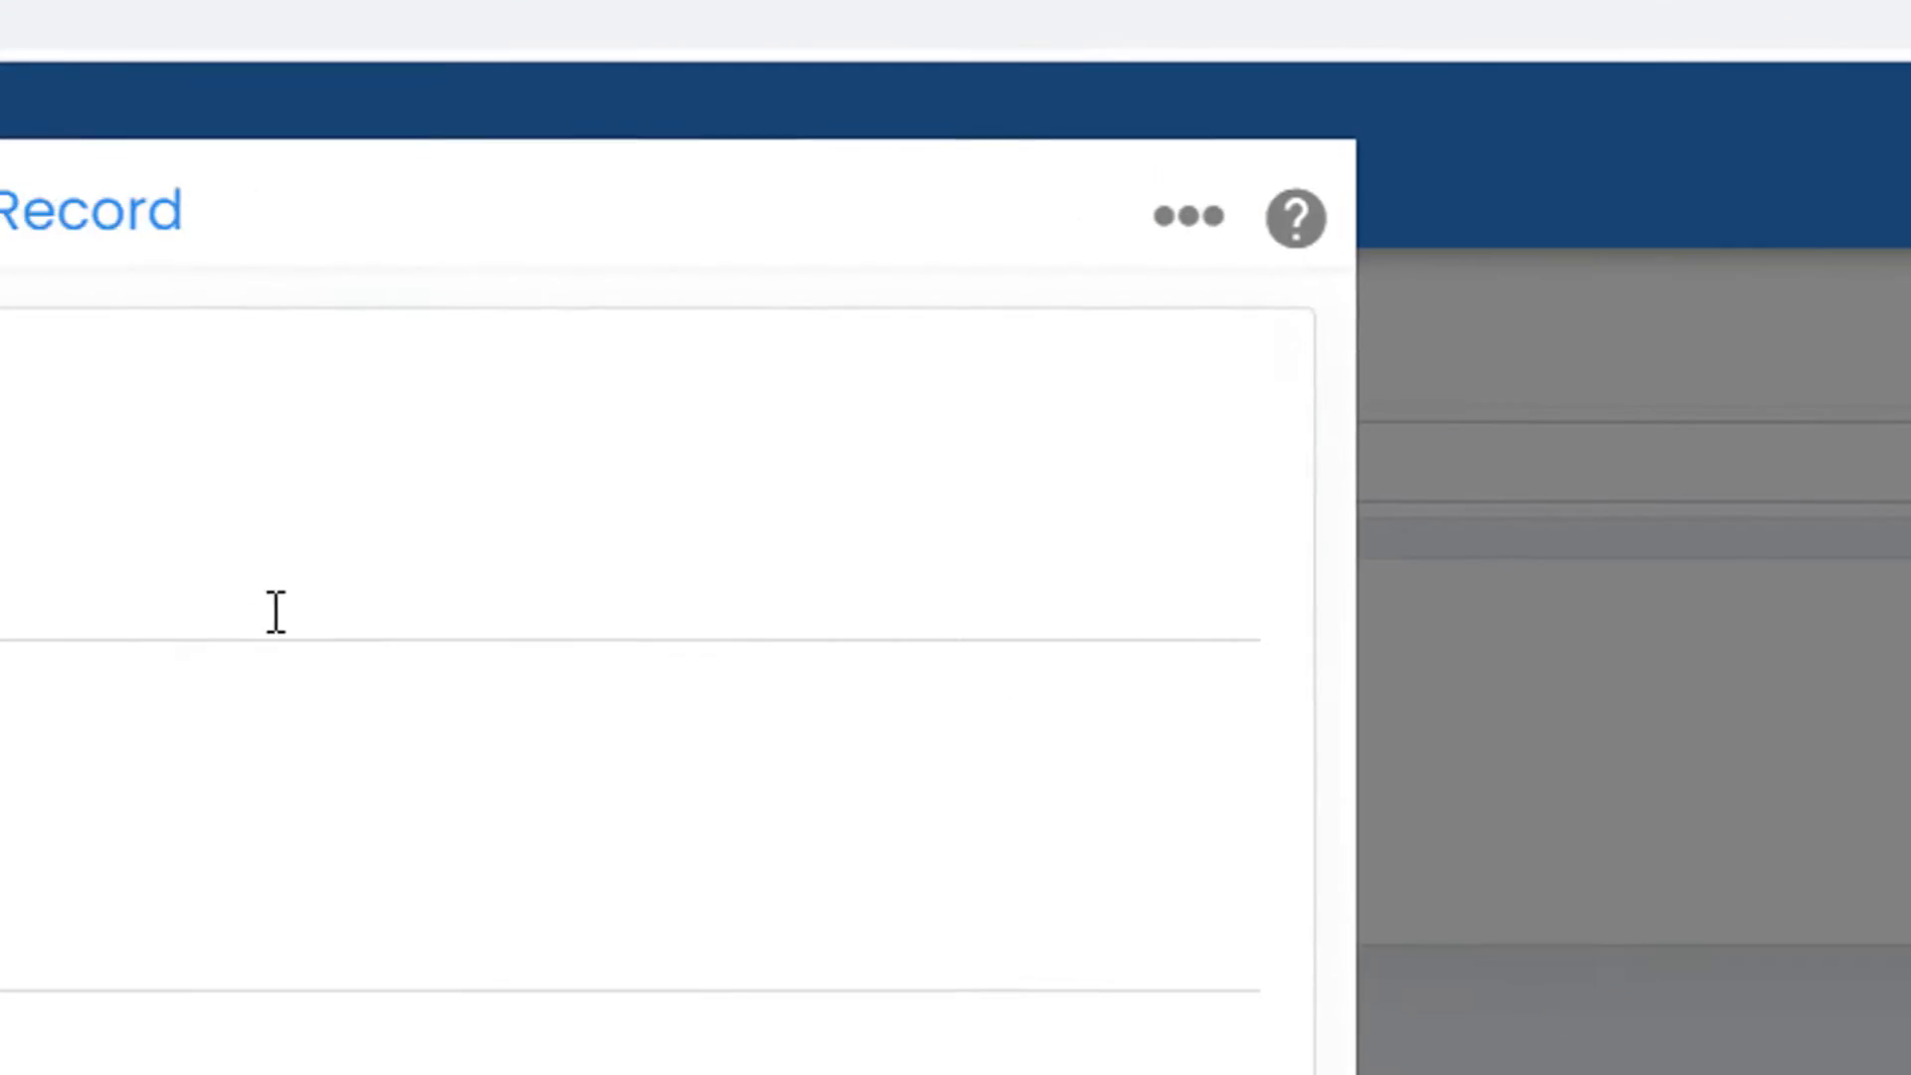
{"action": "left_click", "coordinate": [623, 512]}
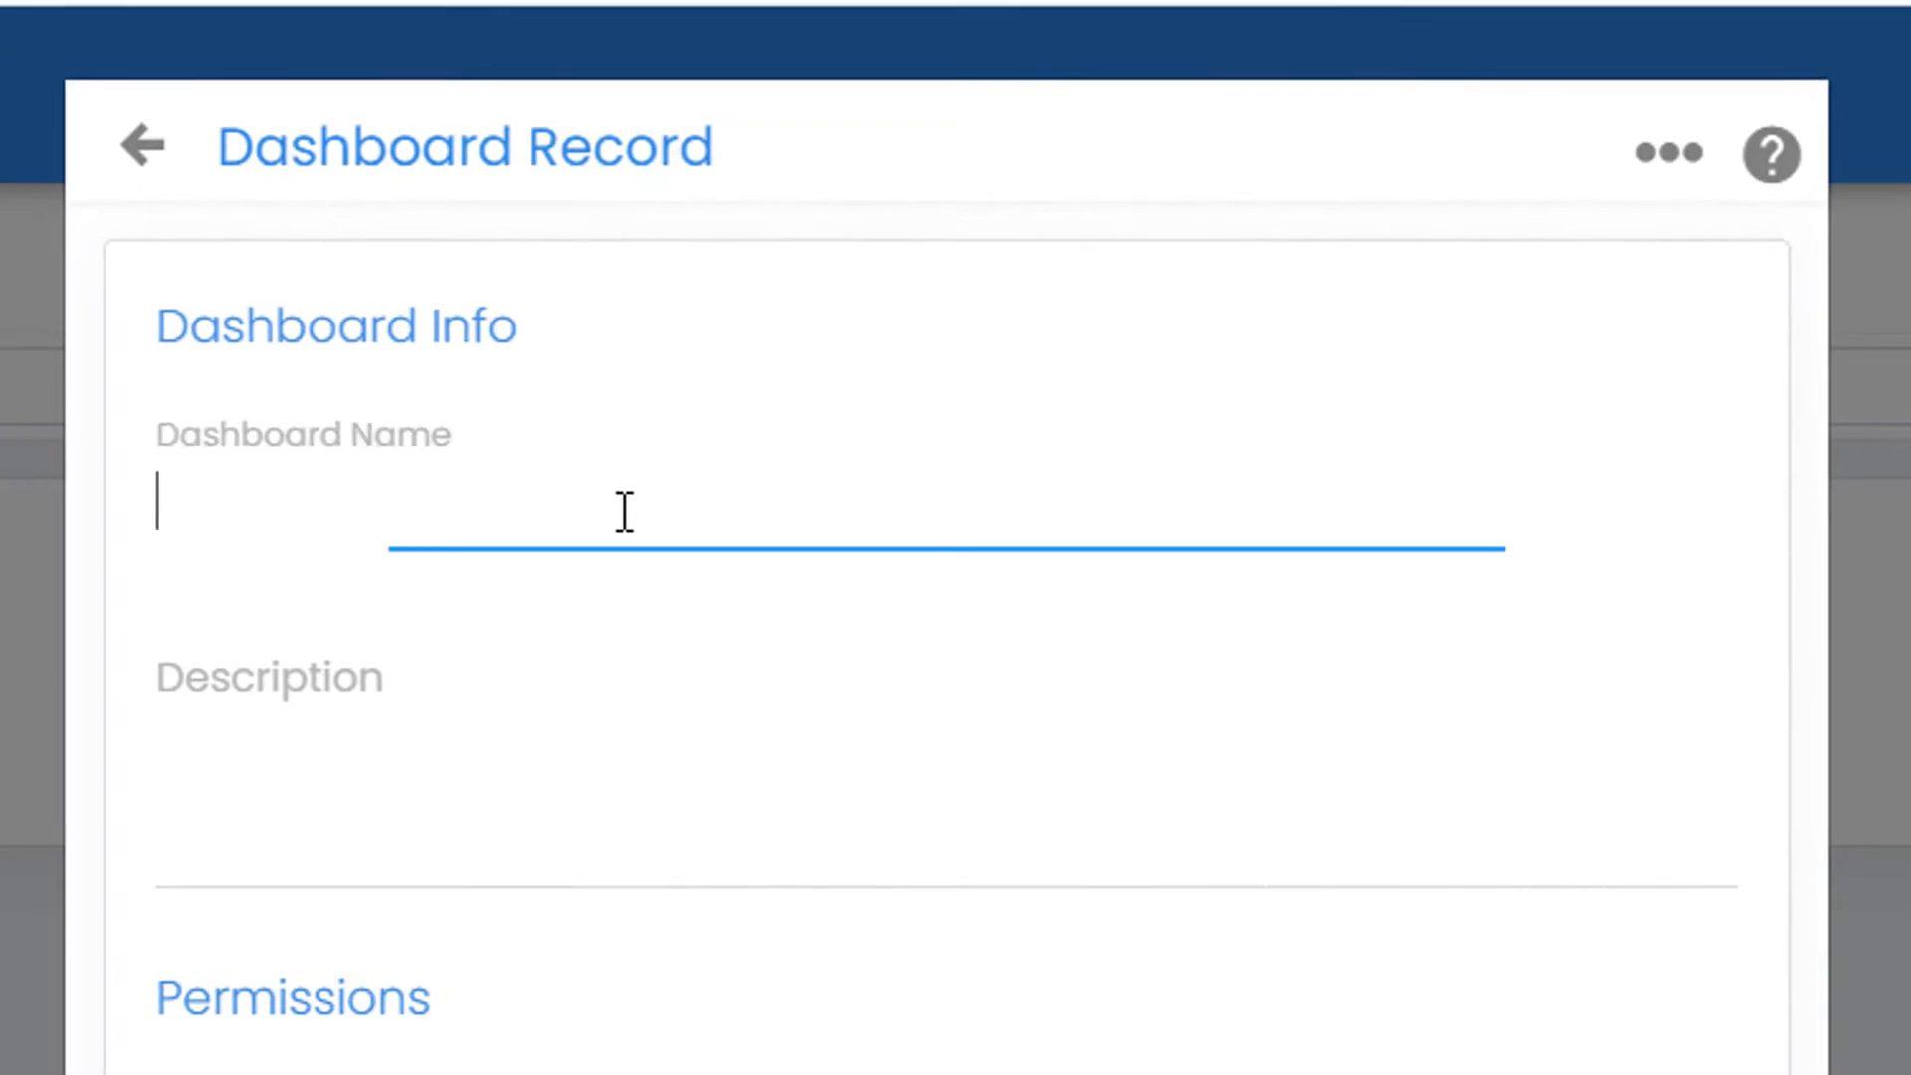
{"action": "type", "text": "F"}
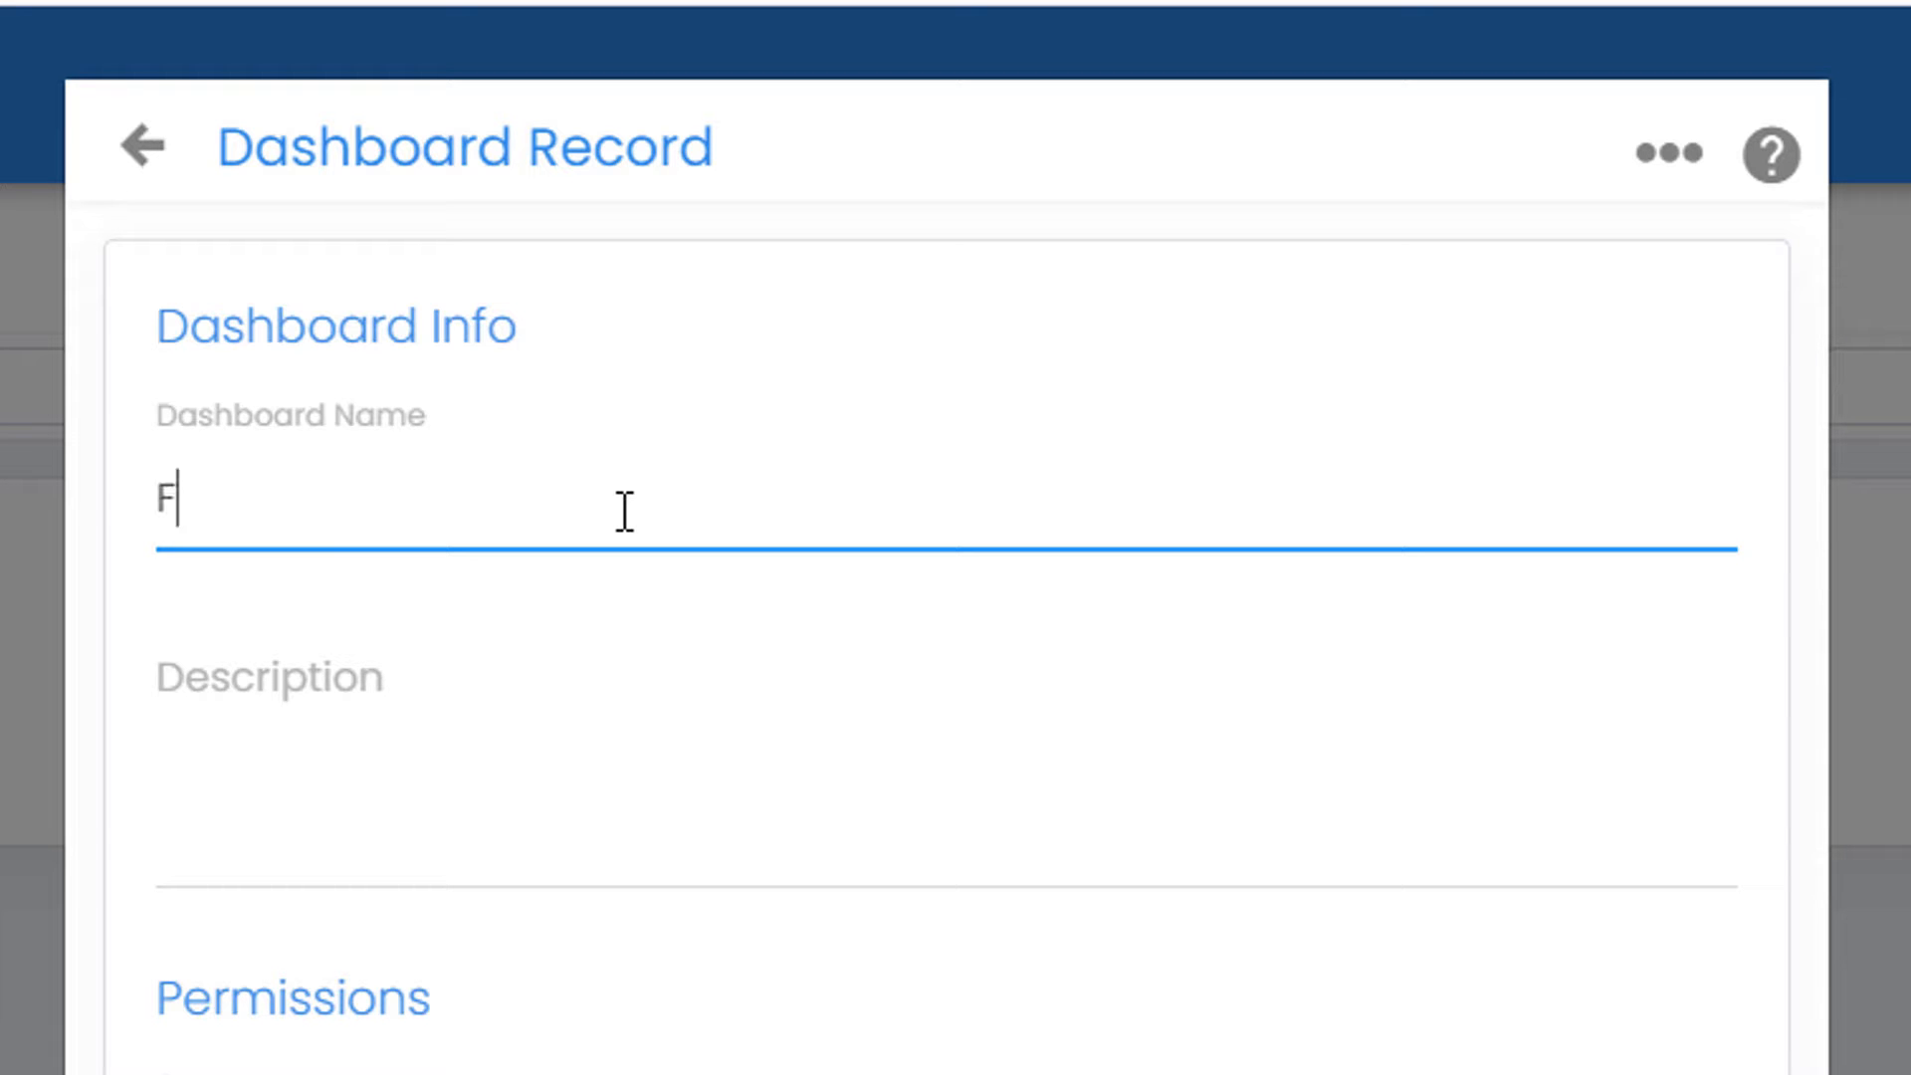
{"action": "type", "text": "B / FG "}
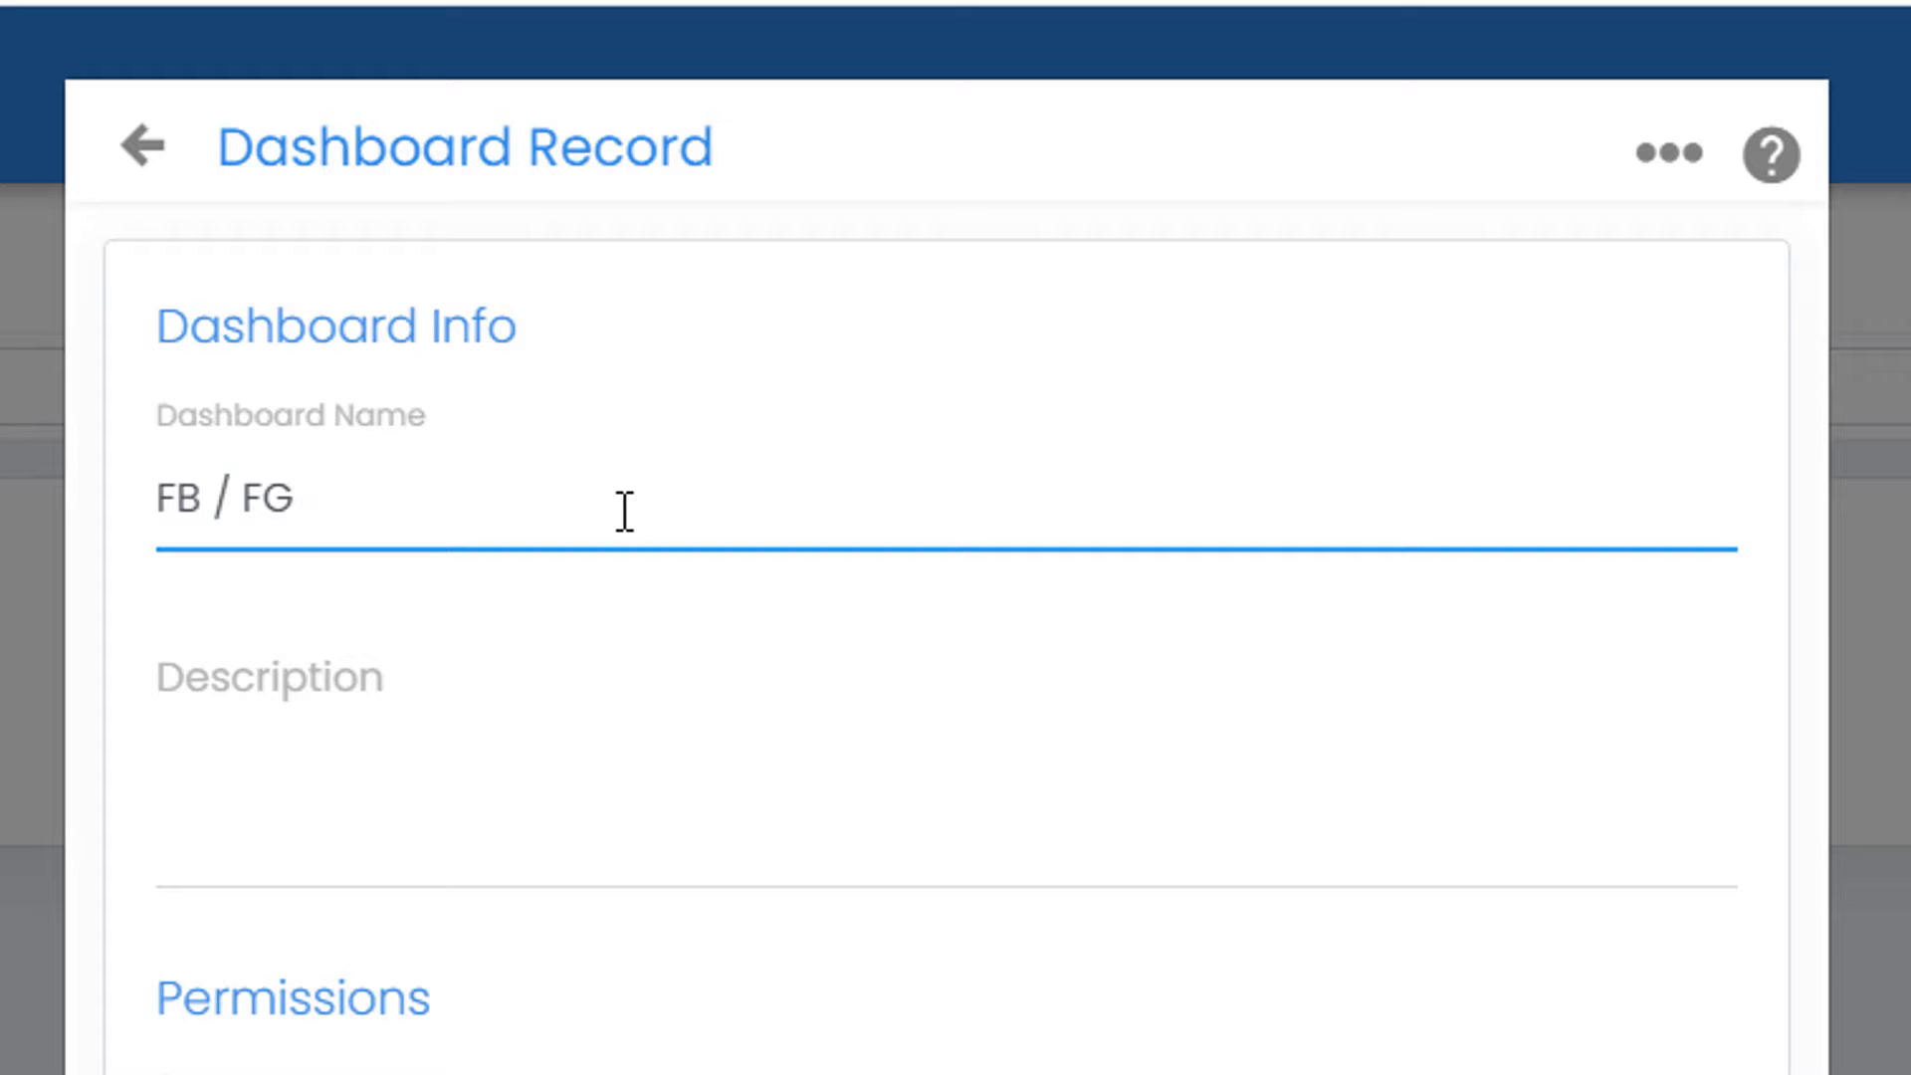
{"action": "type", "text": "Pixel Insigh"}
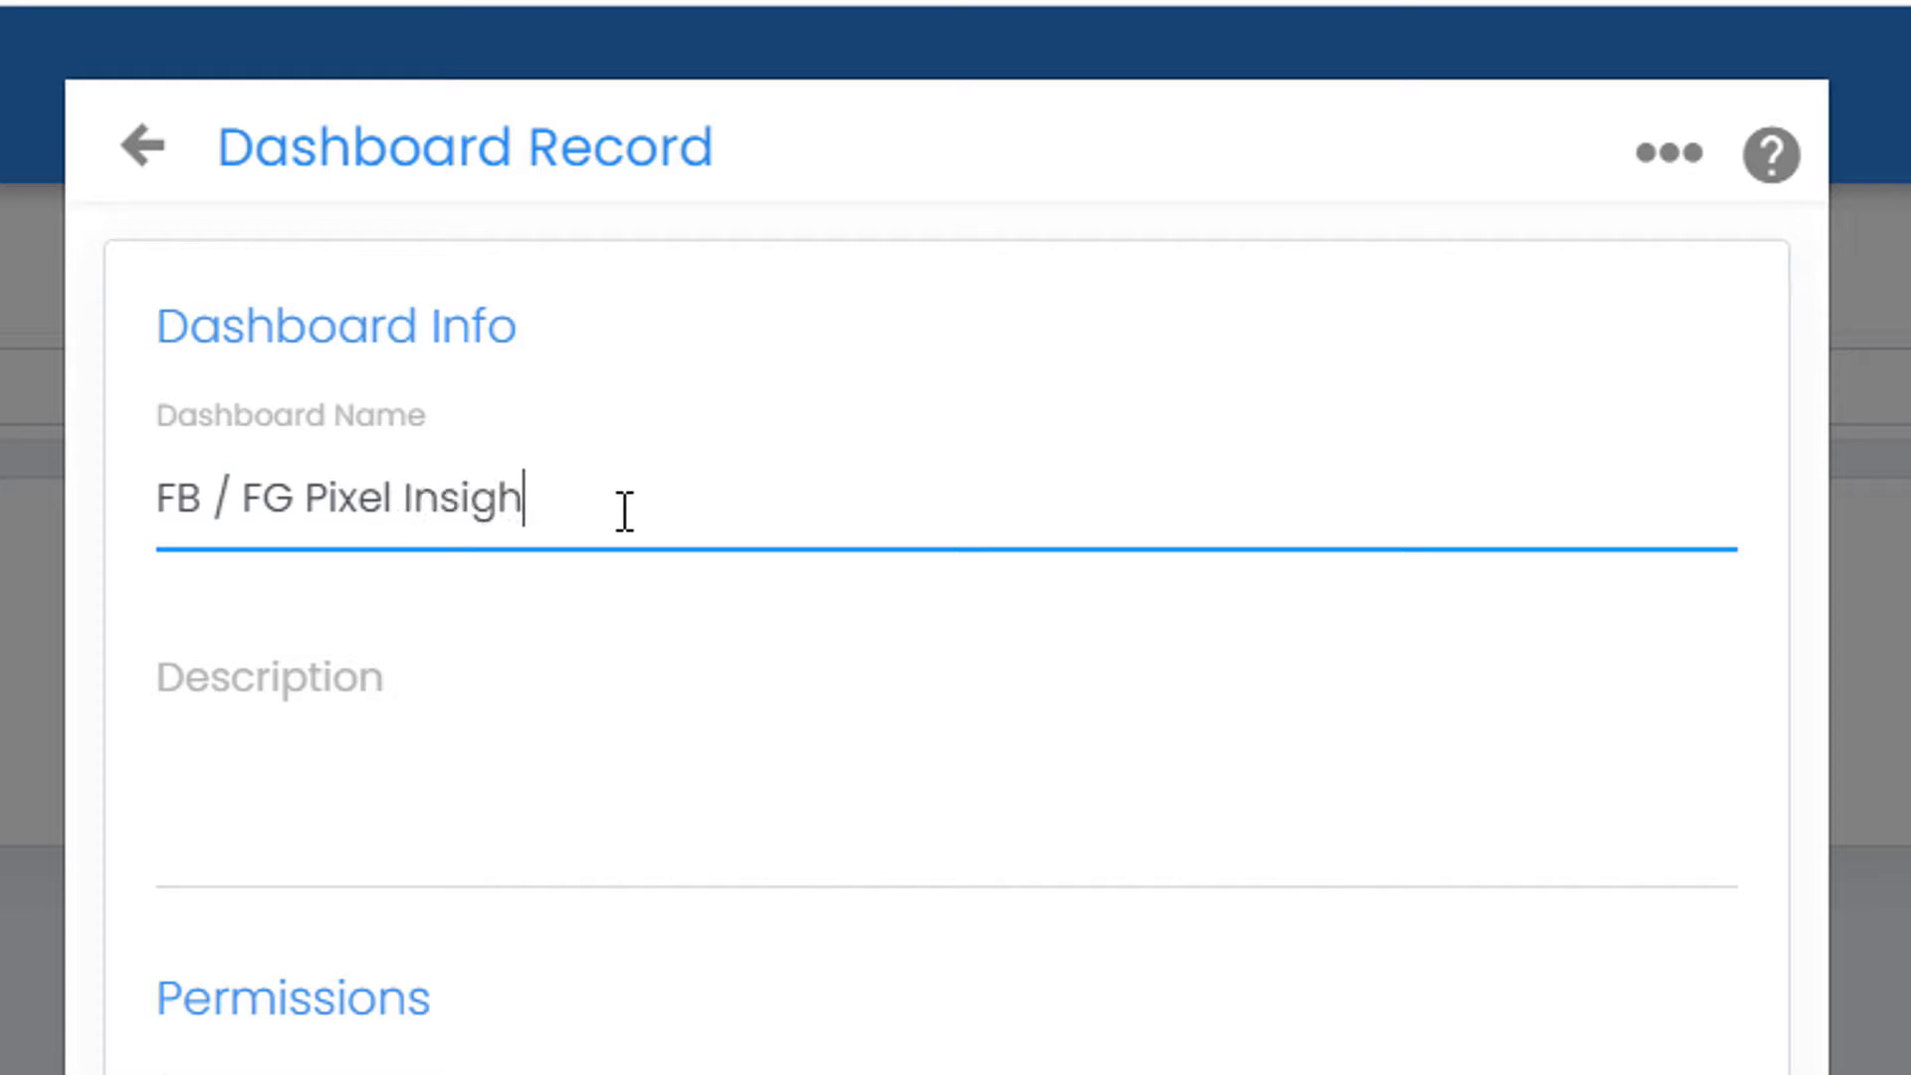
{"action": "type", "text": "s"}
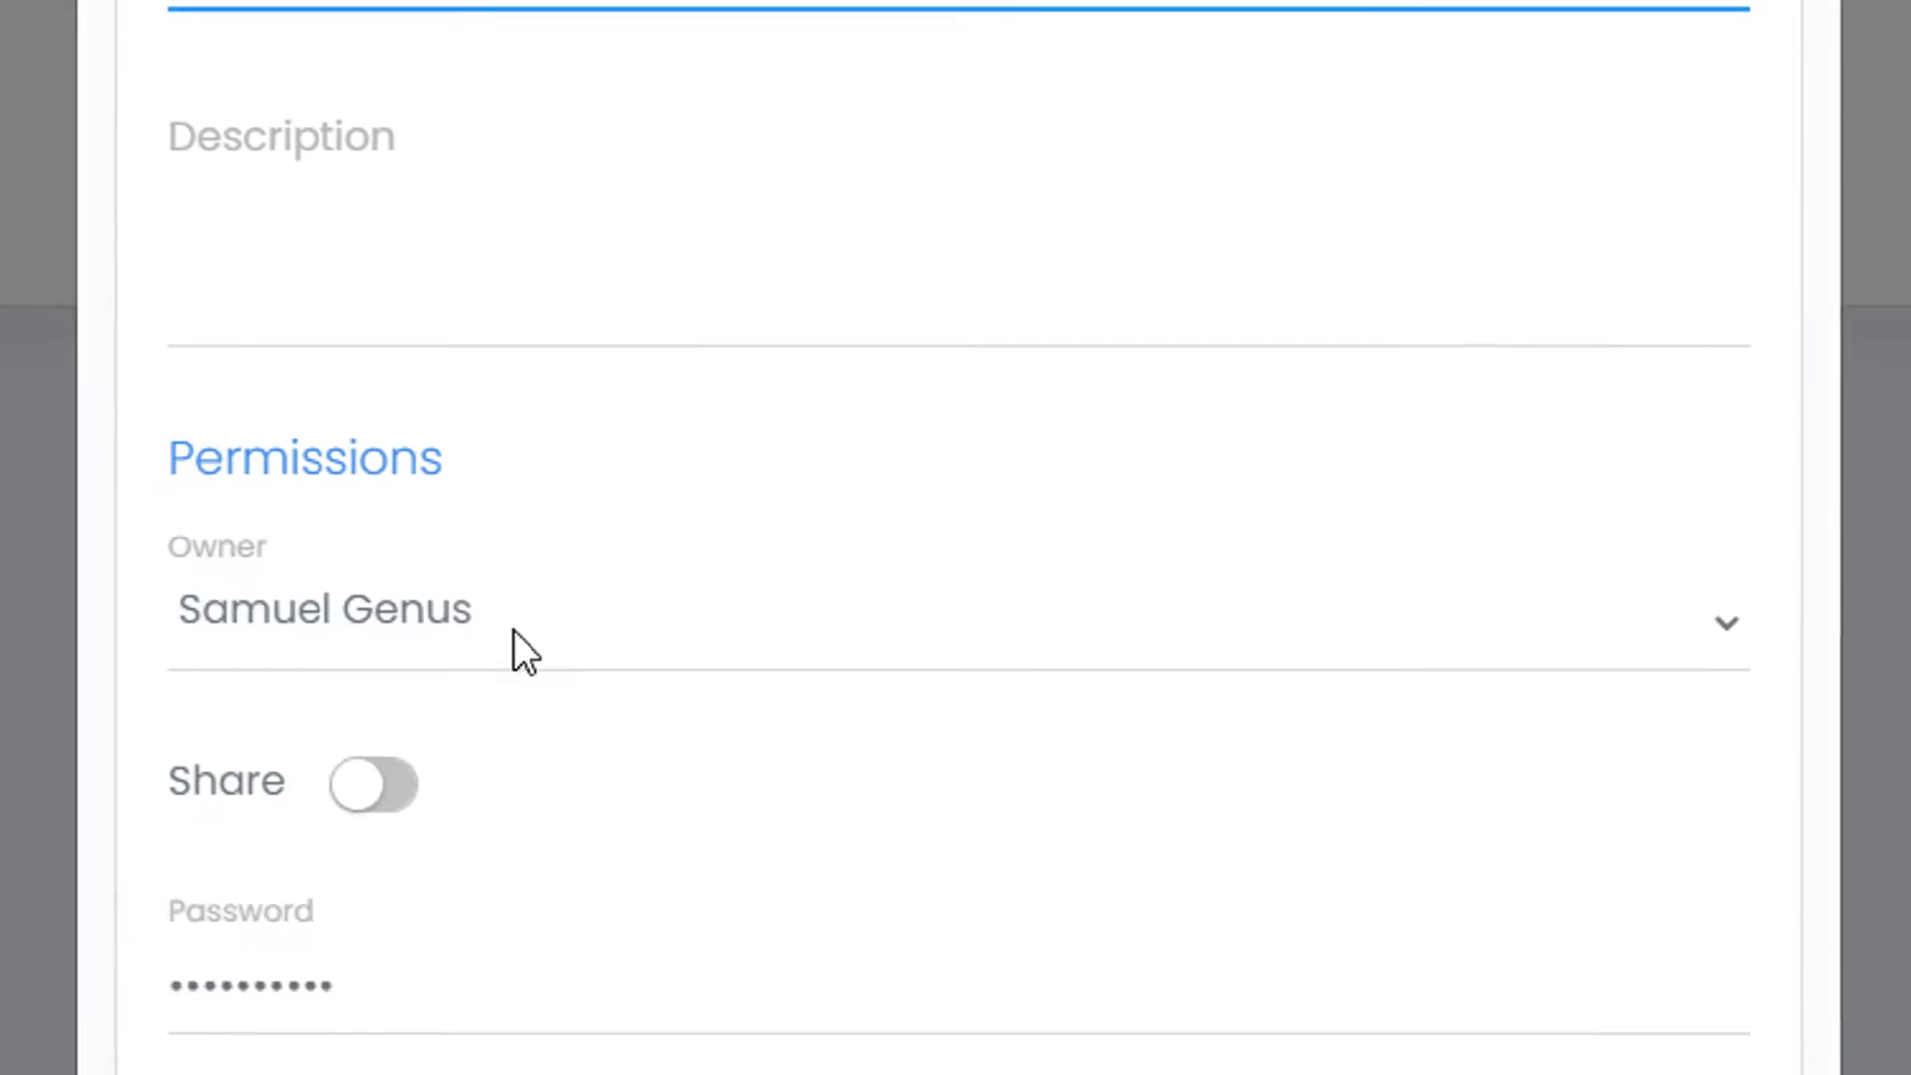
Keep the current owner selected in the dashboard's permissions and turn on sharing.
{"action": "left_click", "coordinate": [633, 321]}
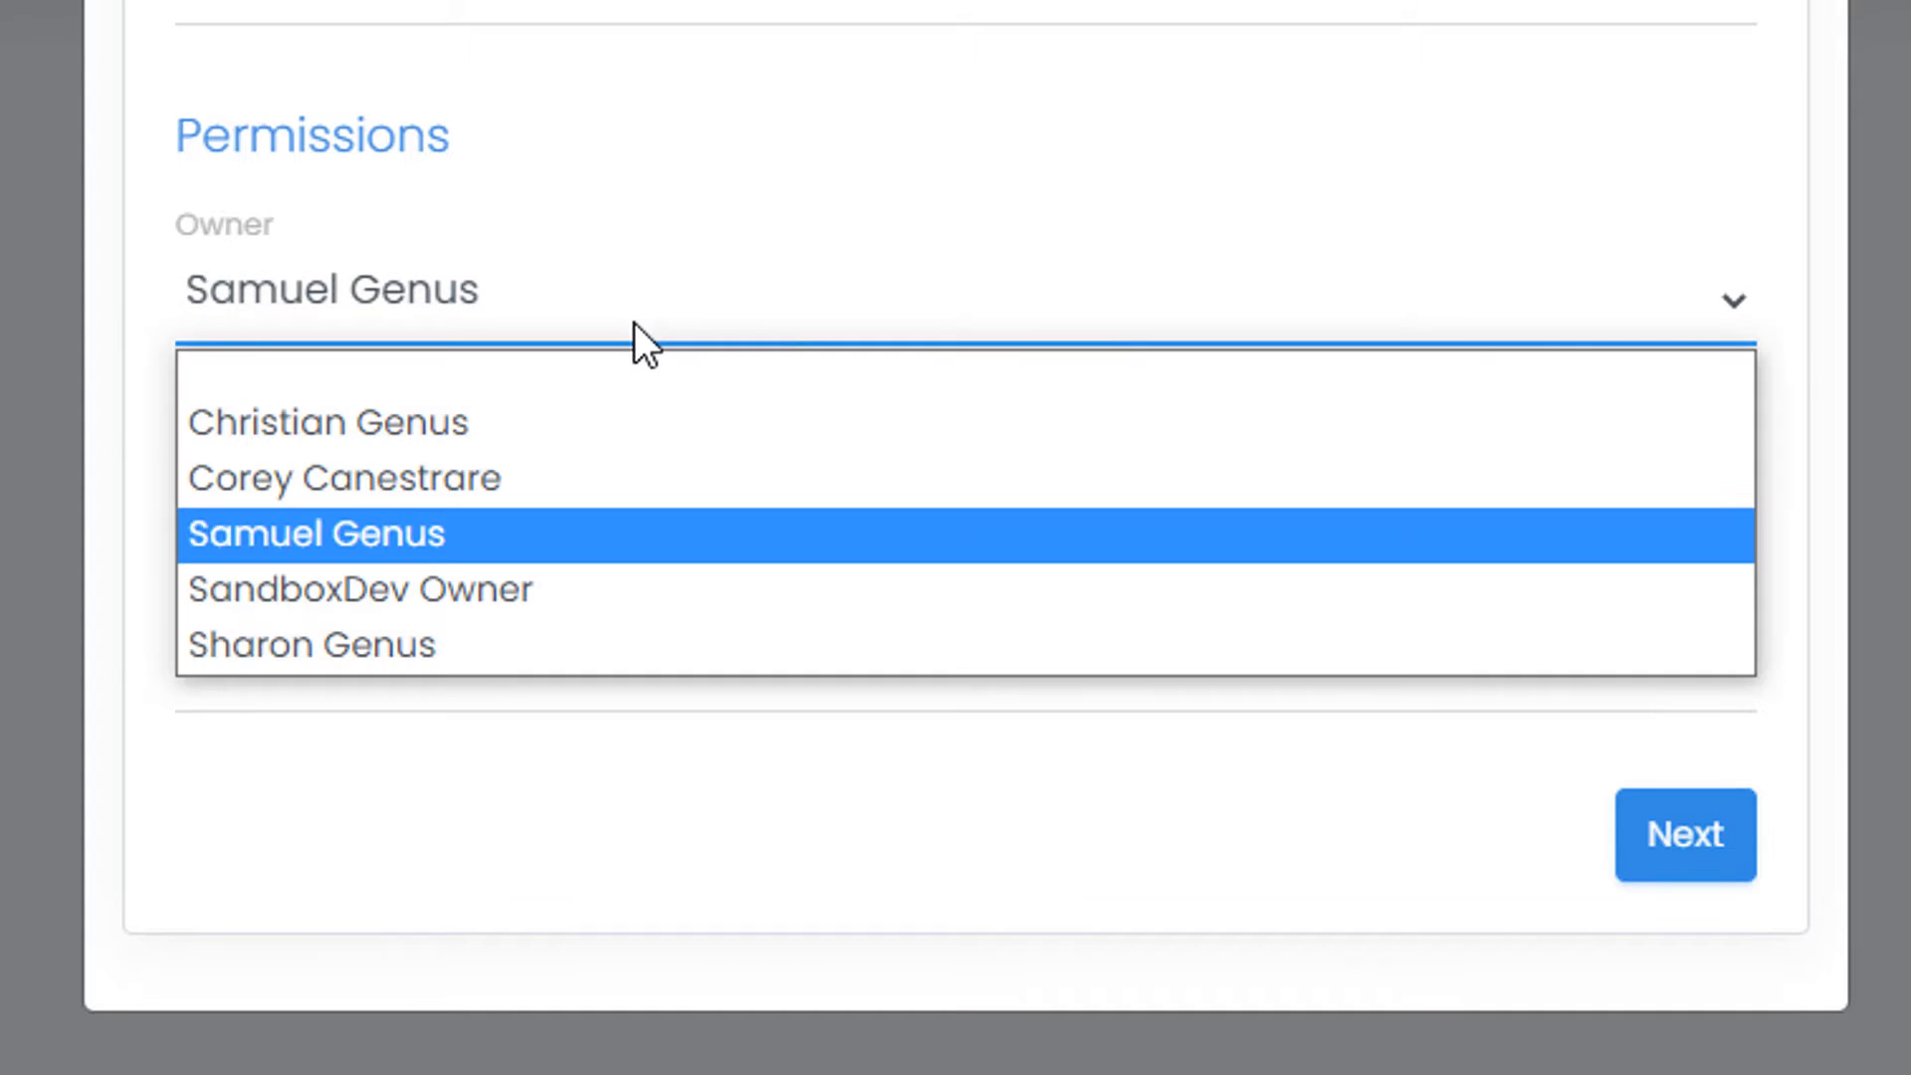
{"action": "left_click", "coordinate": [468, 537]}
{"action": "left_click", "coordinate": [378, 465]}
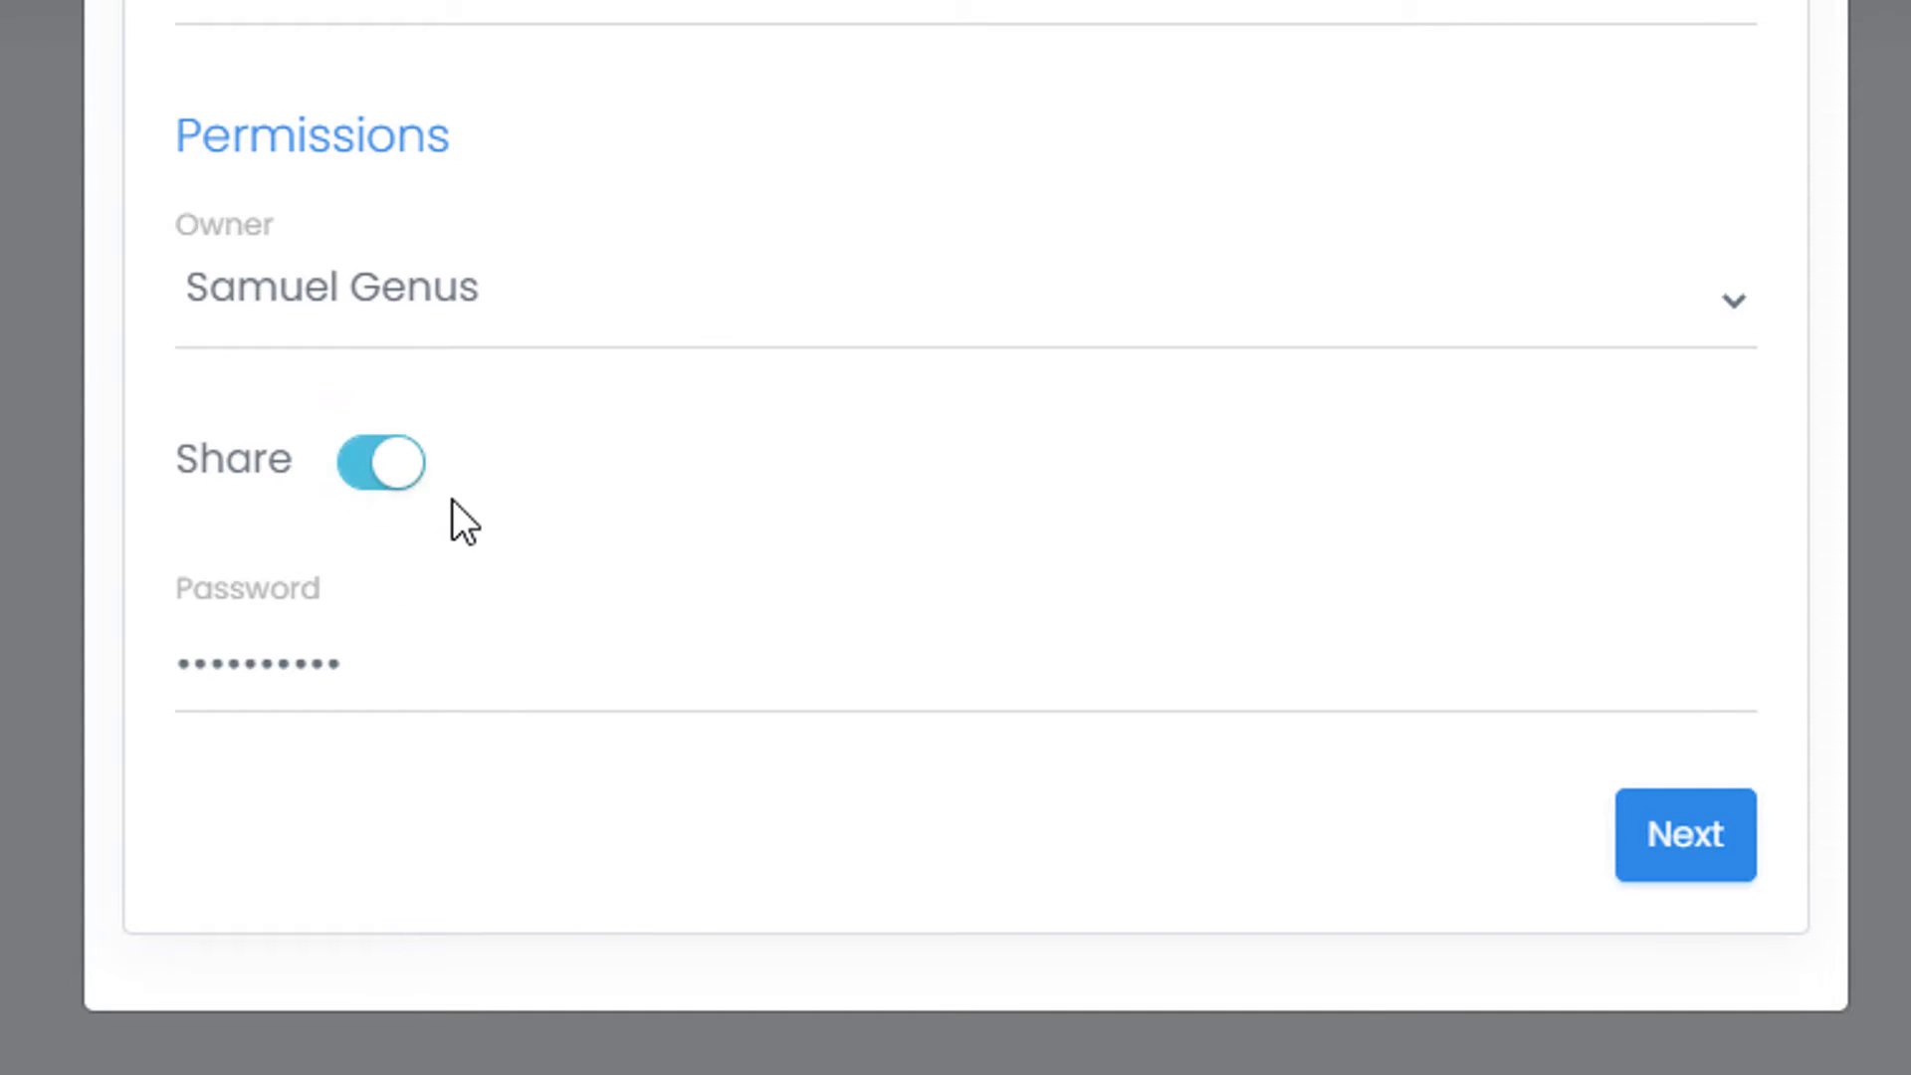
{"action": "left_click", "coordinate": [393, 460]}
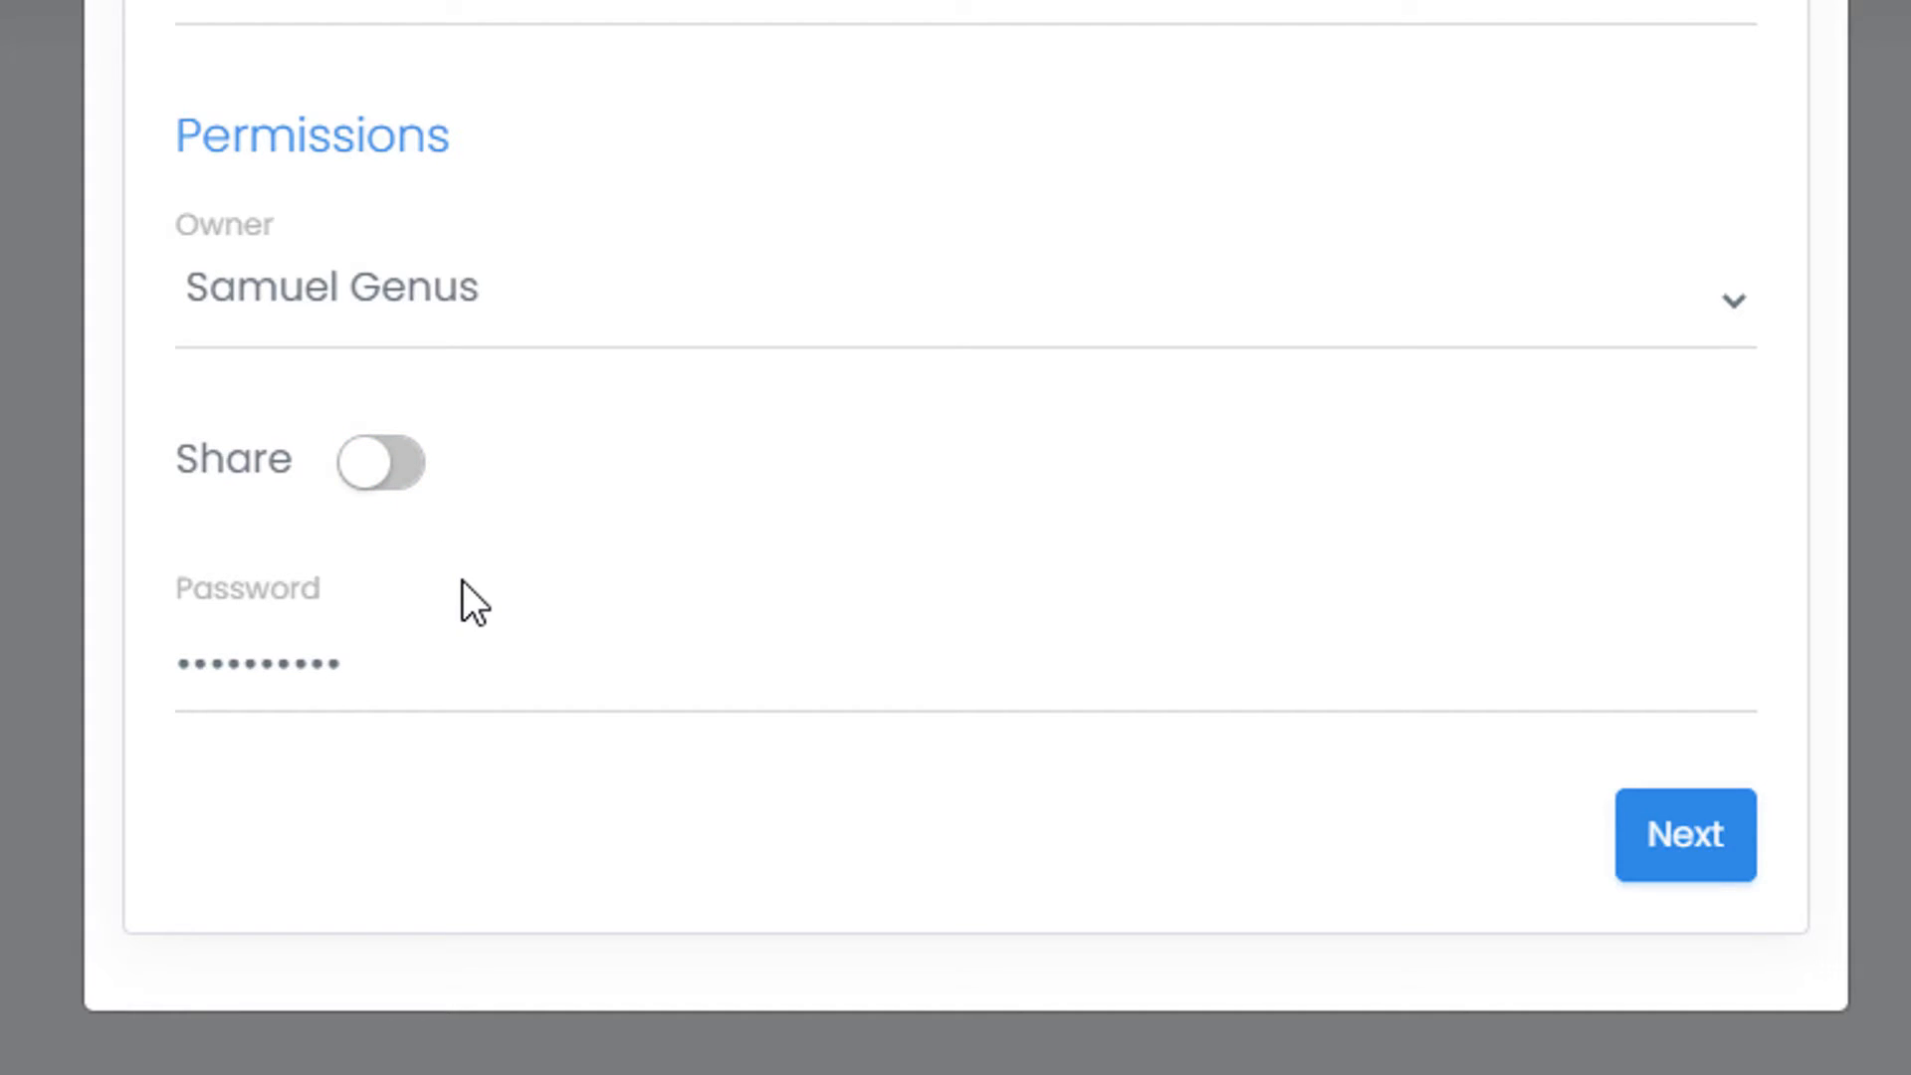
{"action": "left_click", "coordinate": [390, 460]}
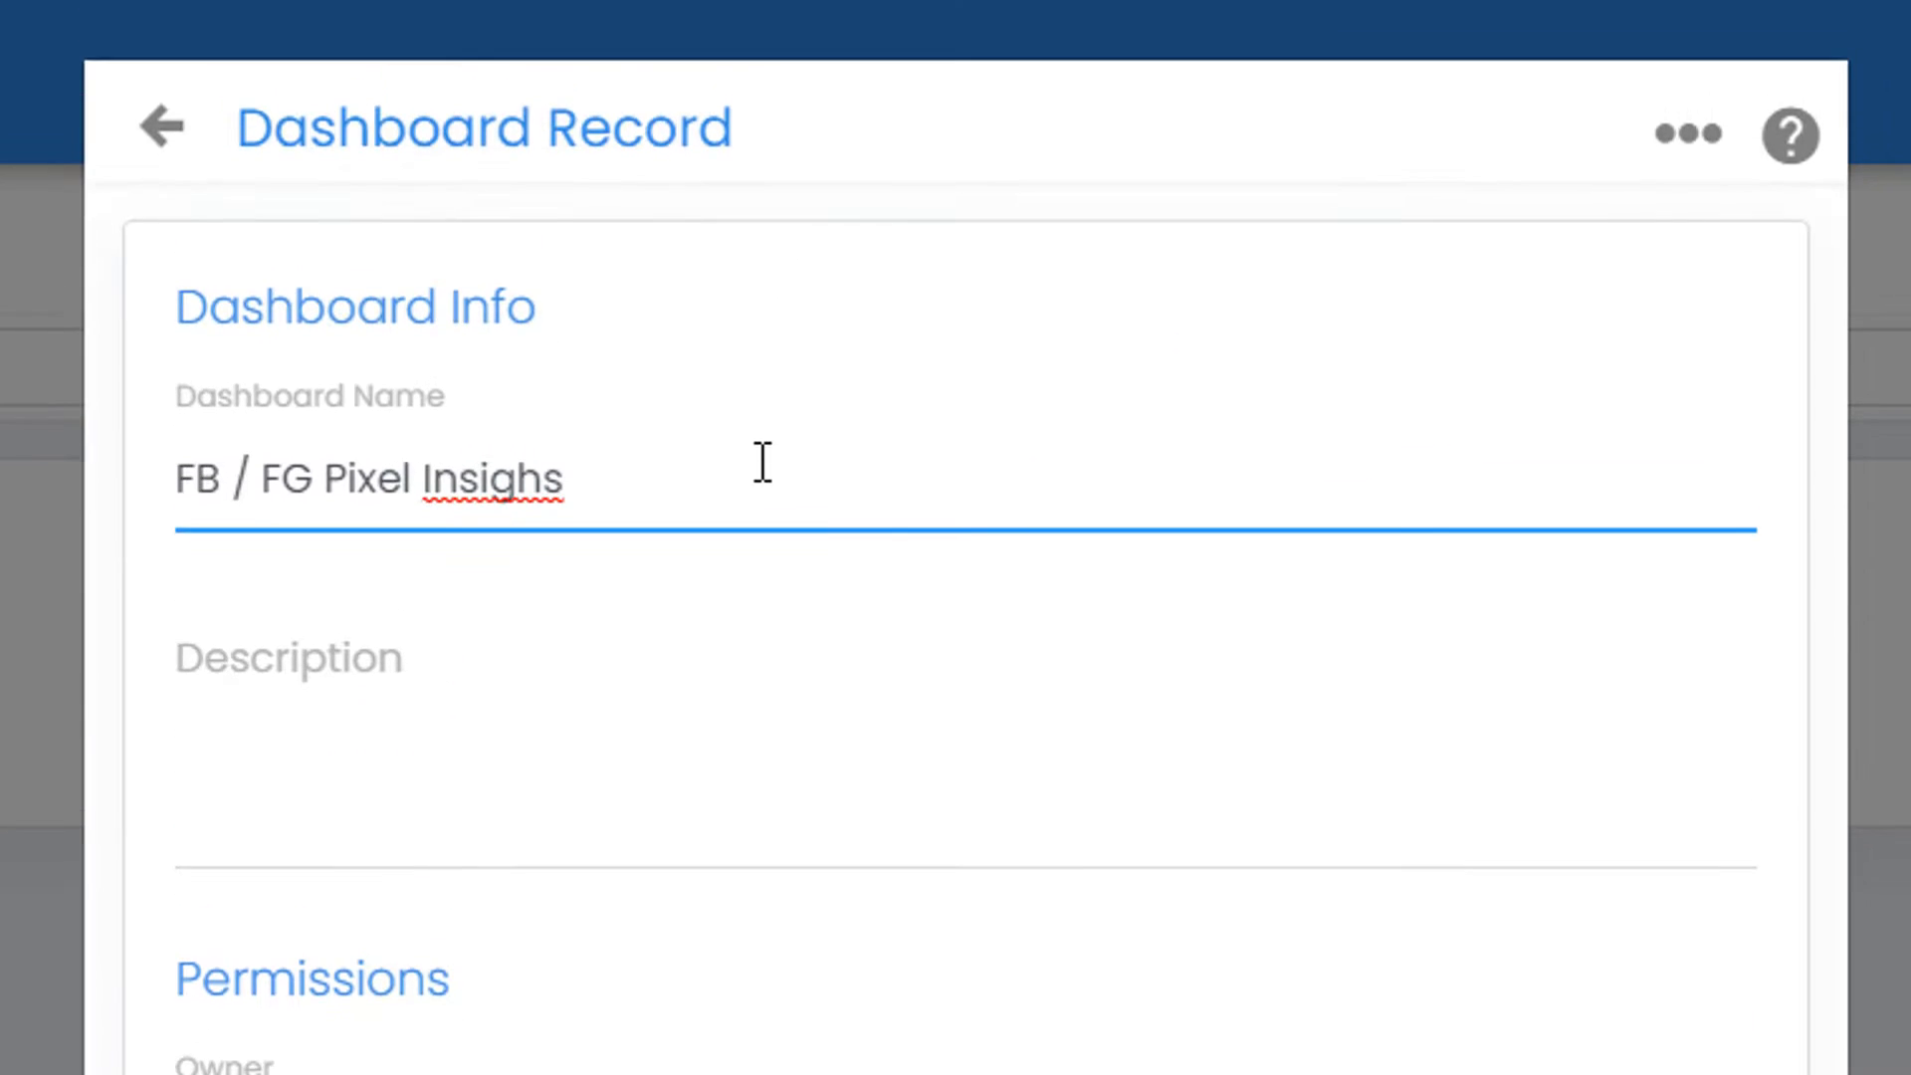
Correct the dashboard name to "FB / FG Pixel Insights" and submit the record.
{"action": "key", "text": "ctrl+shift+Left"}
{"action": "type", "text": "Insights"}
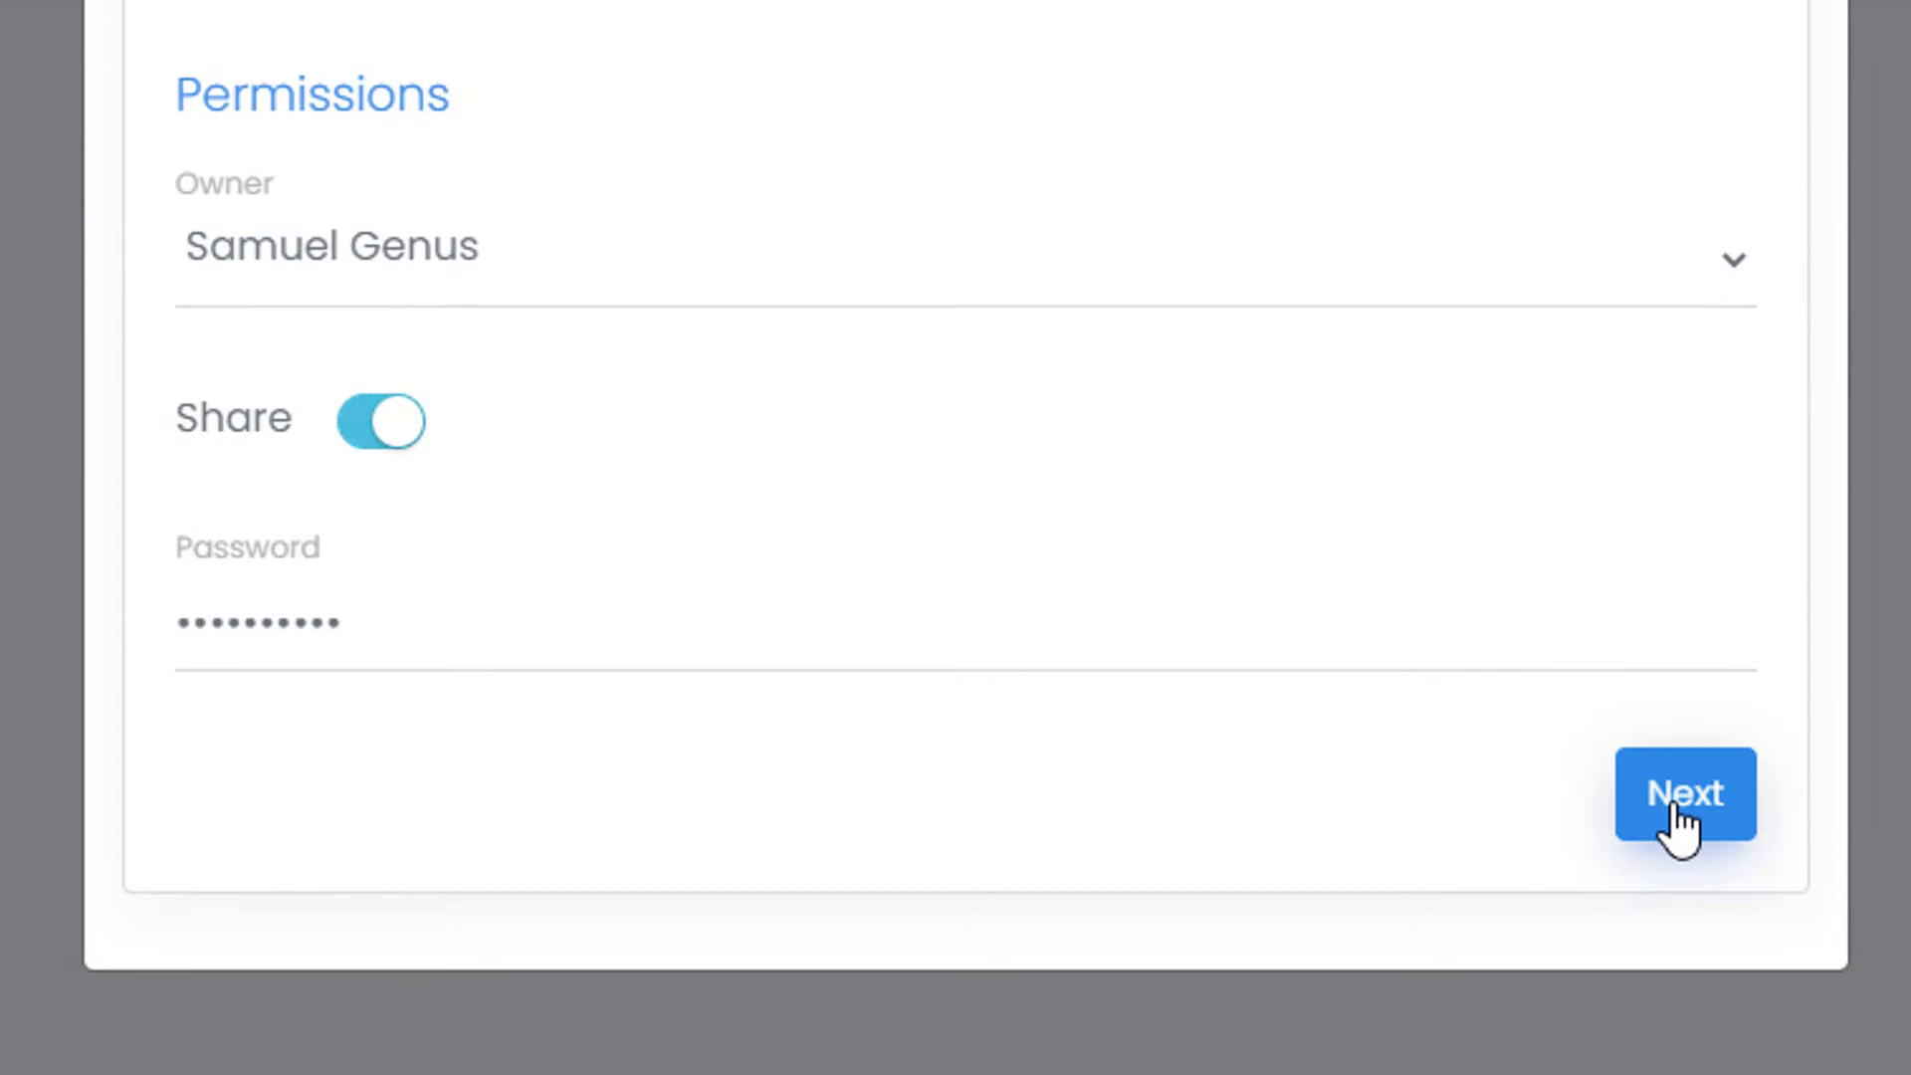
{"action": "left_click", "coordinate": [1677, 809]}
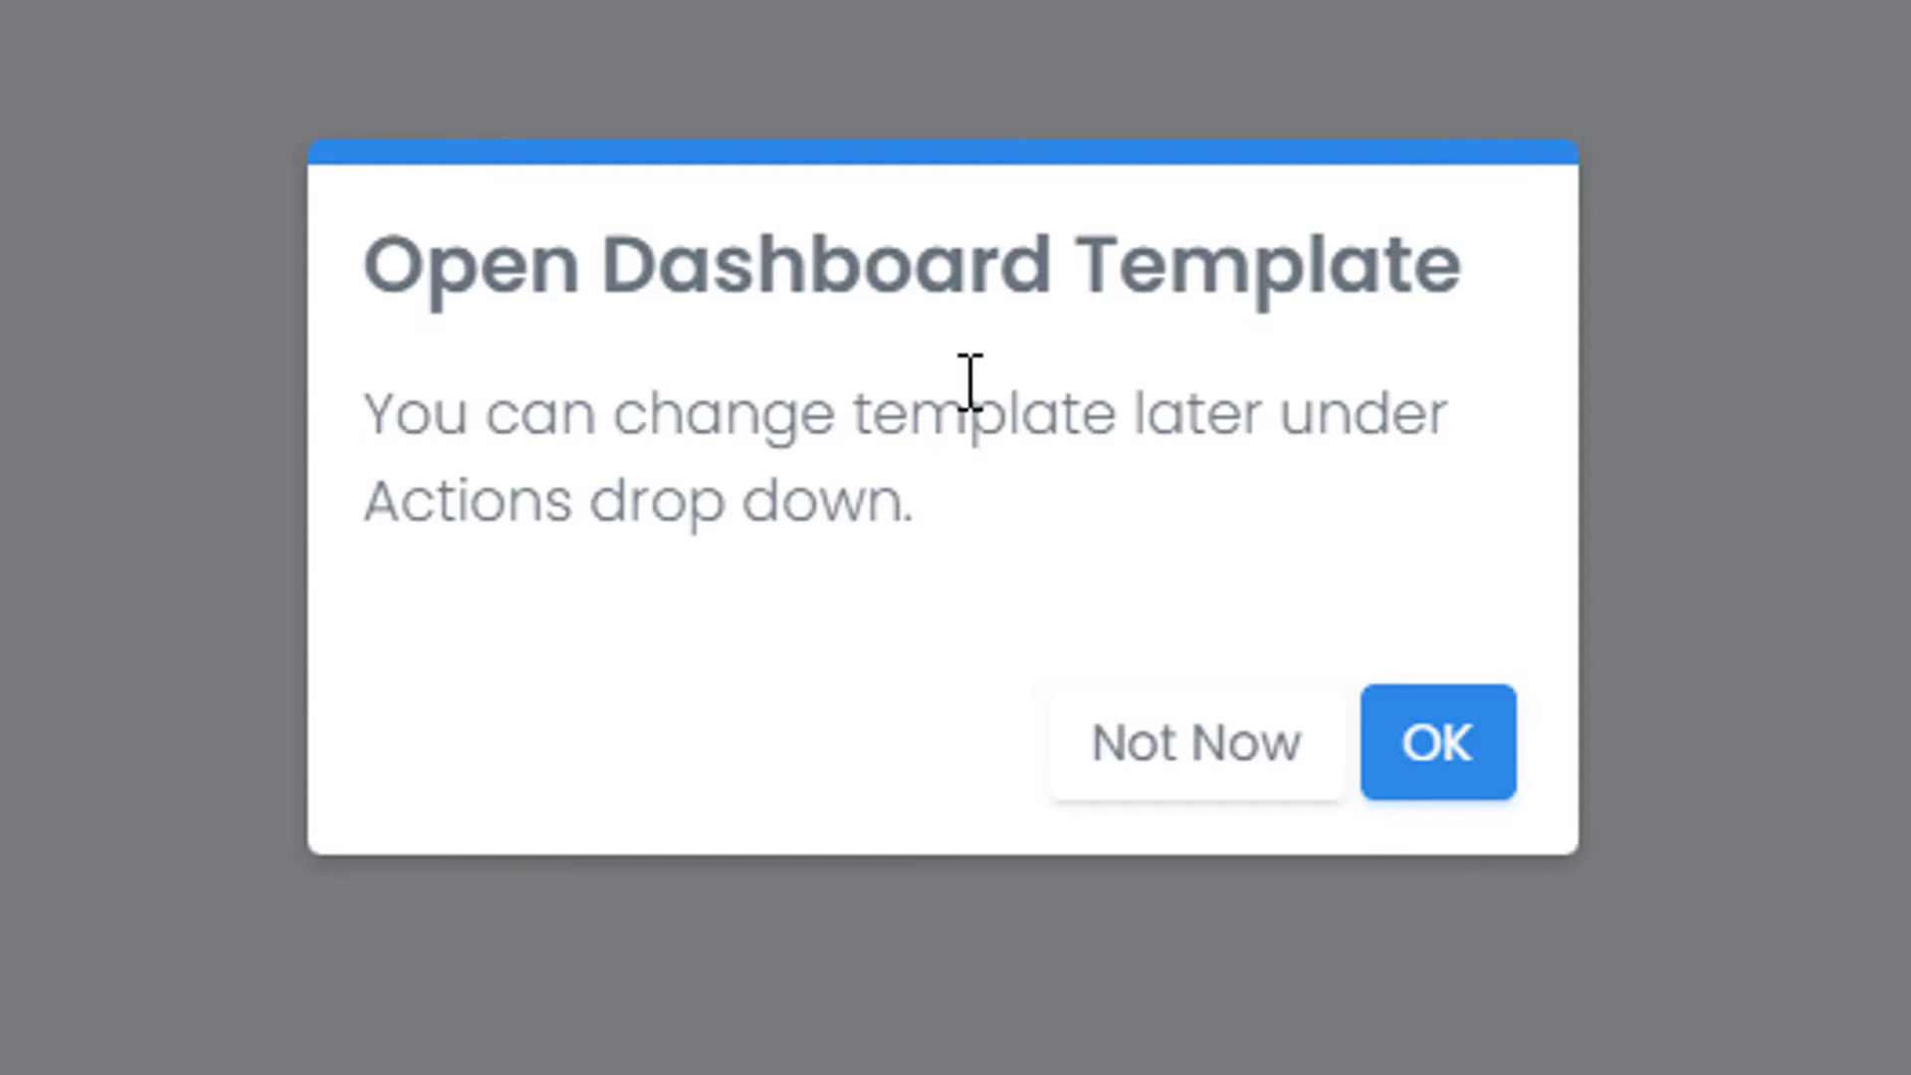
Agree to open a dashboard template and apply the free FB / FG-Pixel Insights template.
{"action": "left_click", "coordinate": [1453, 739]}
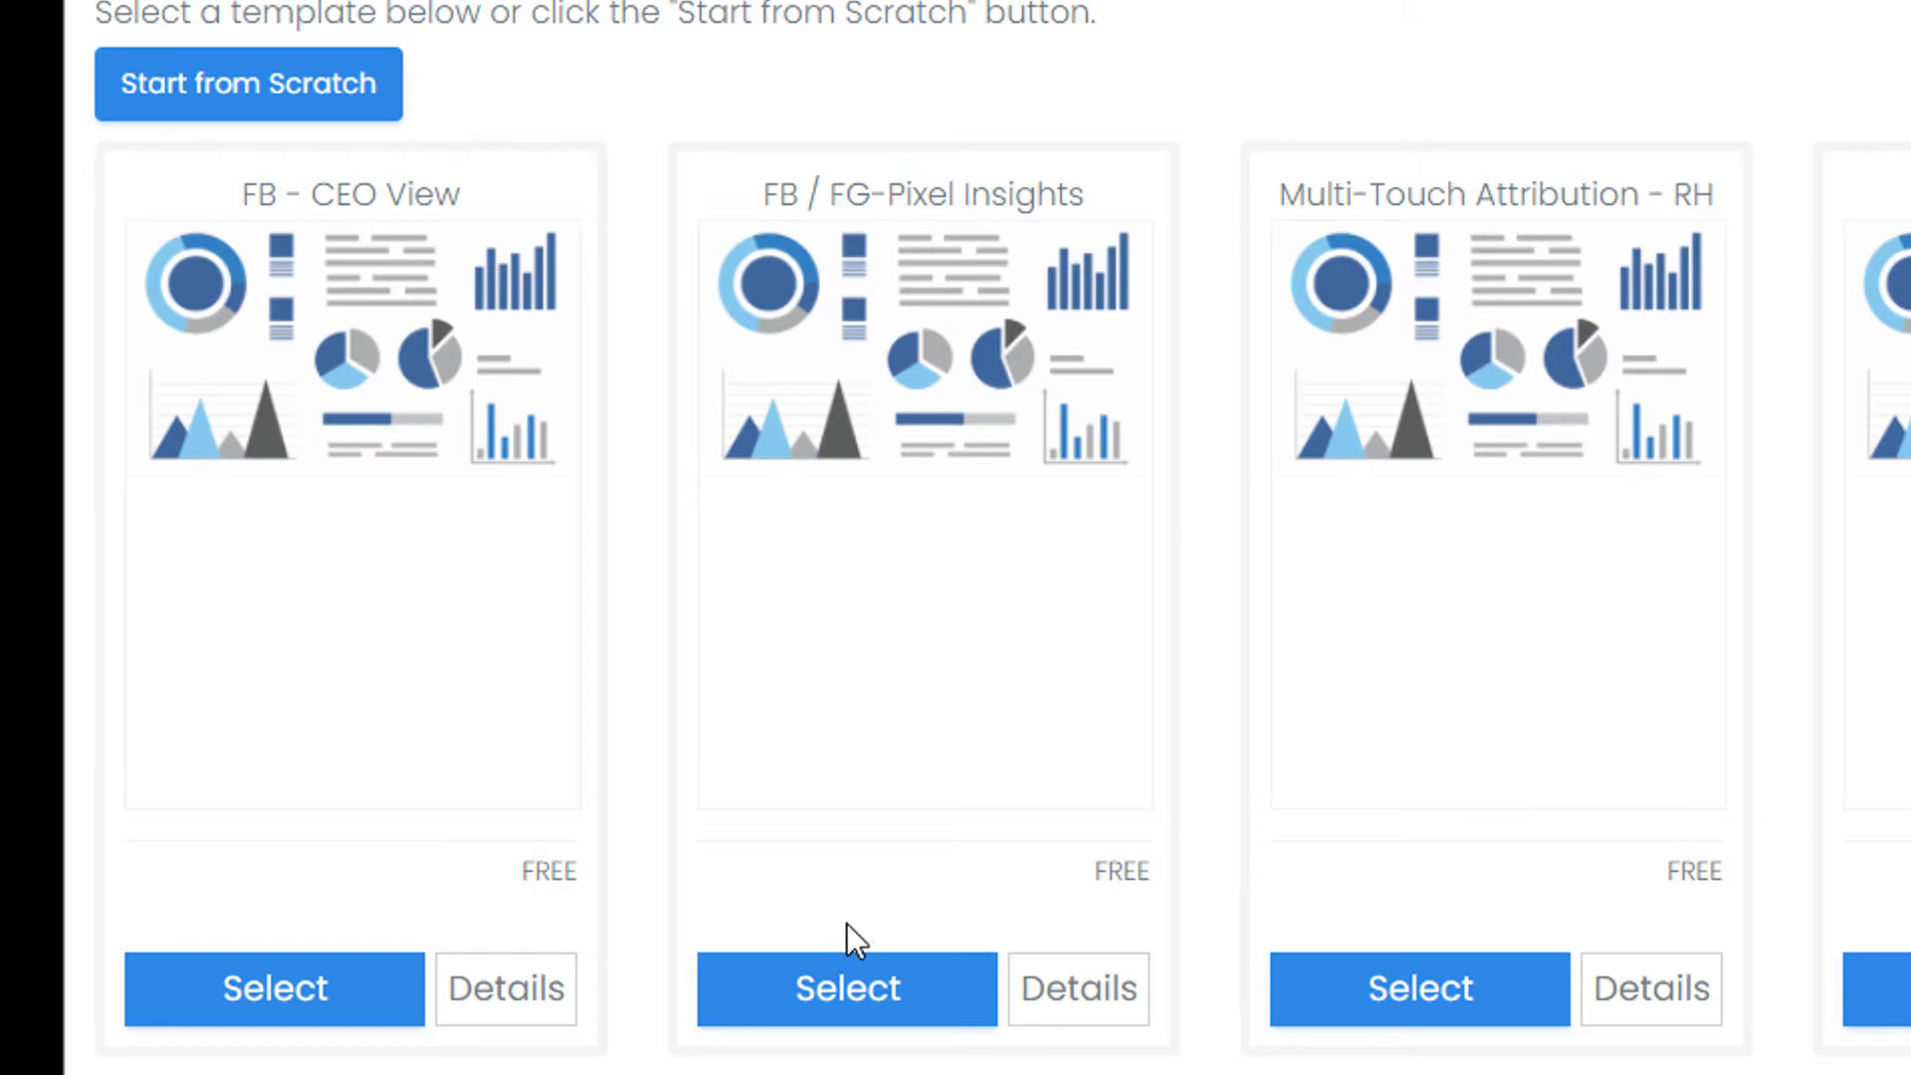
{"action": "left_click", "coordinate": [862, 995]}
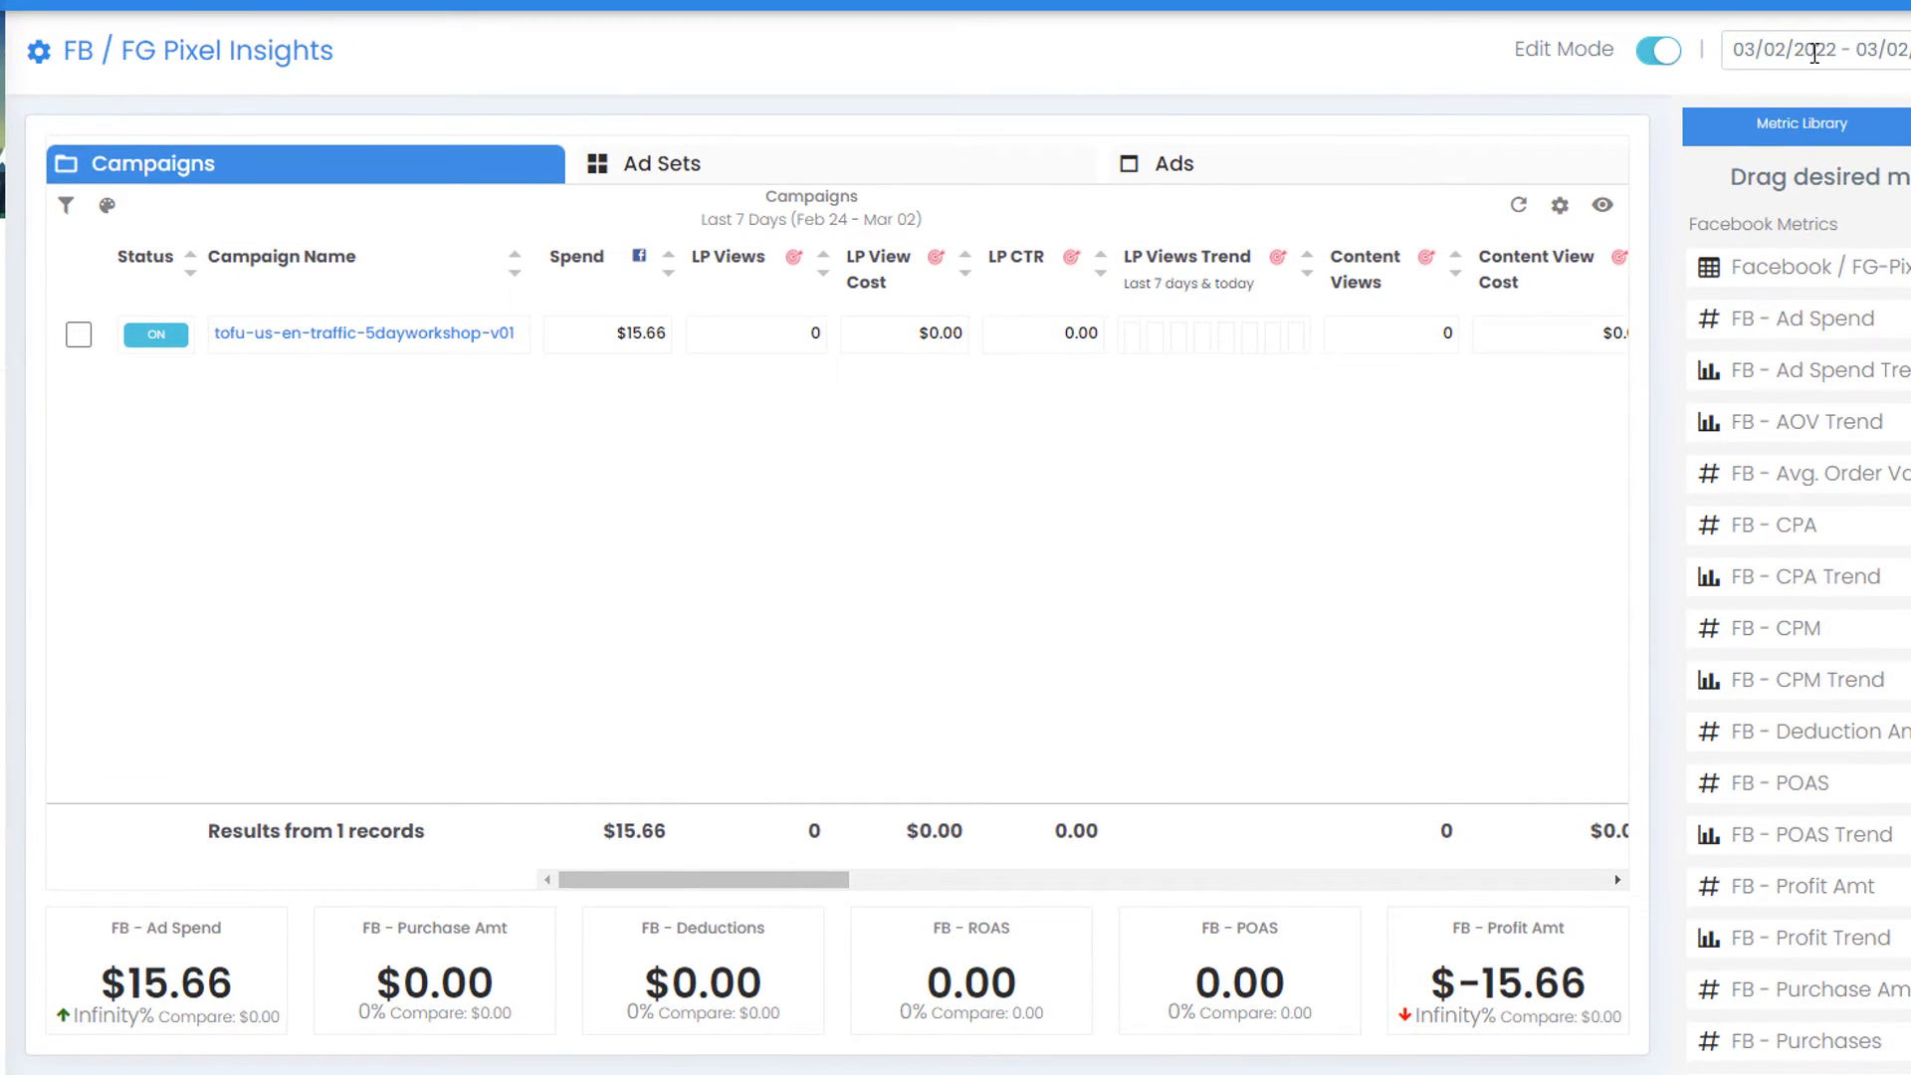
Set the dashboard's date range to Today and look over the columns of the Campaigns table.
{"action": "left_click", "coordinate": [1813, 54]}
{"action": "left_click", "coordinate": [1216, 117]}
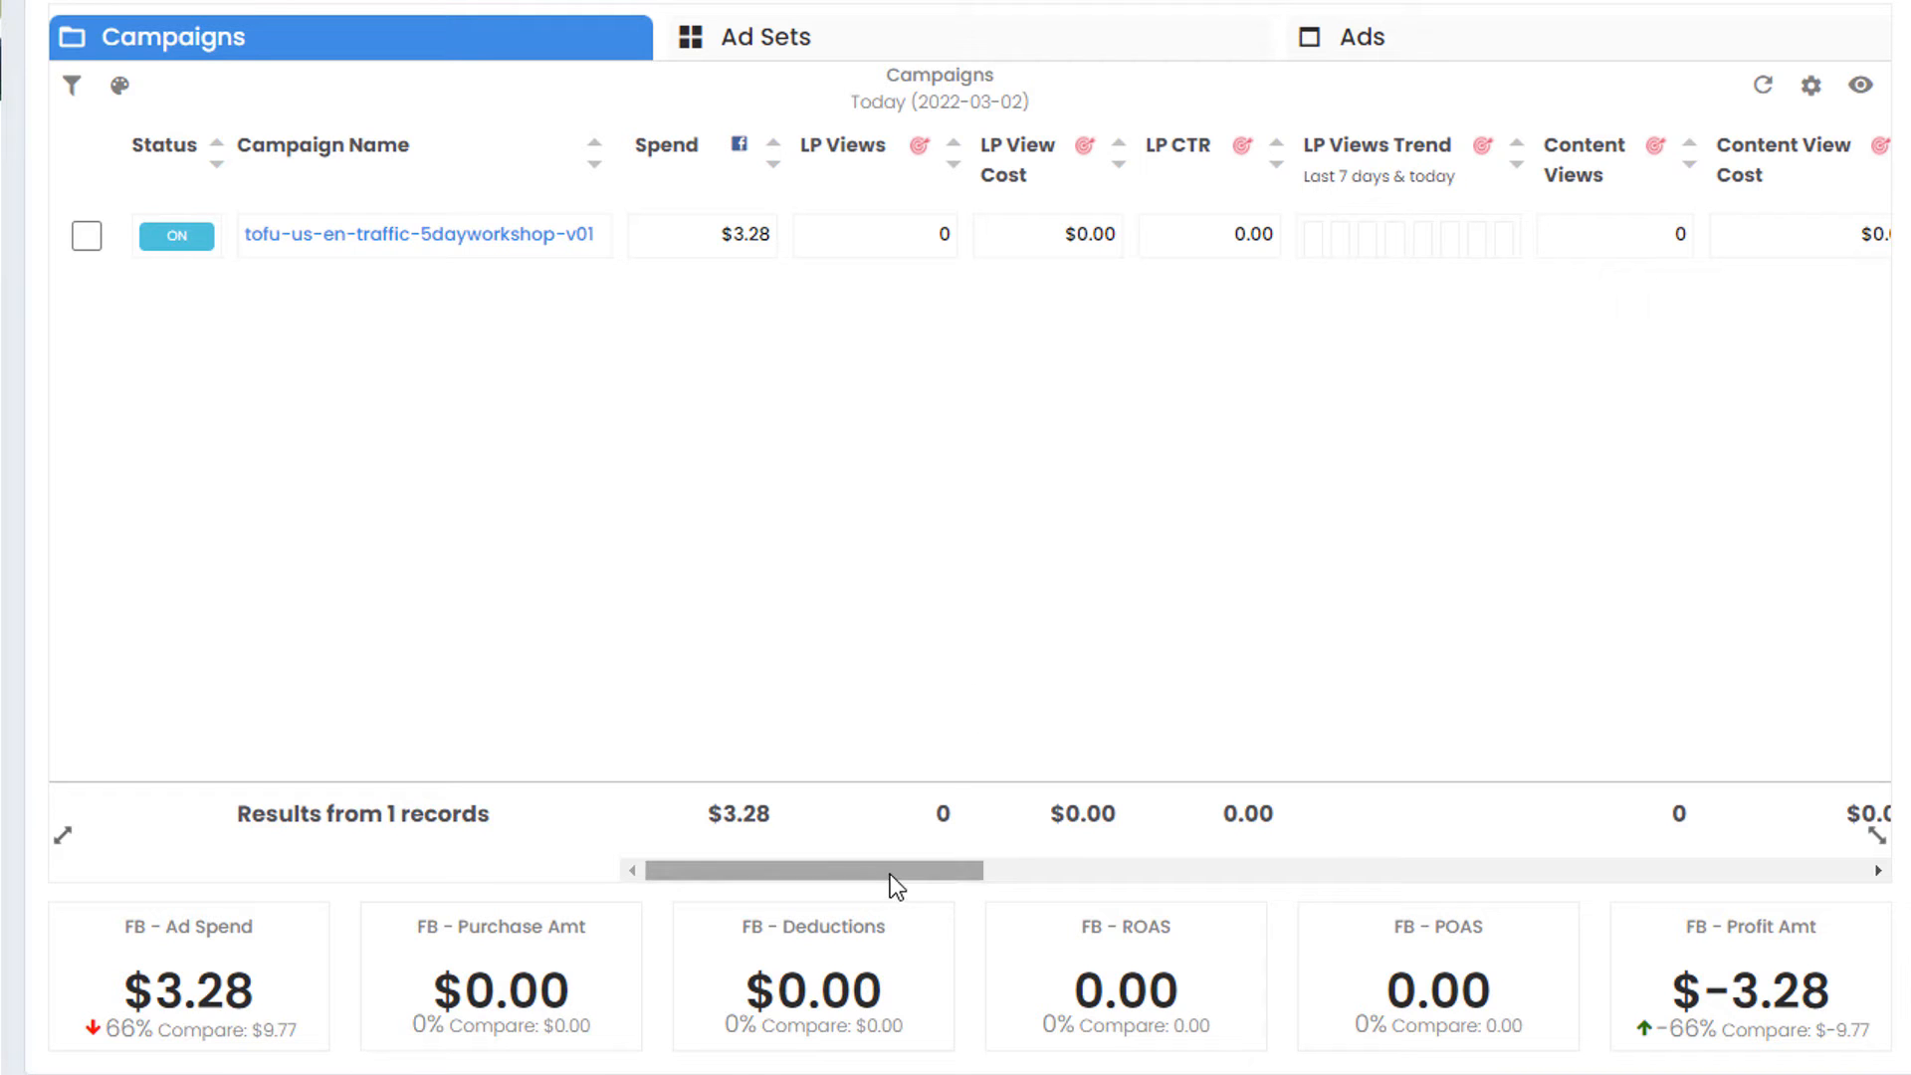
{"action": "left_click_drag", "start_coordinate": [890, 874], "coordinate": [804, 870]}
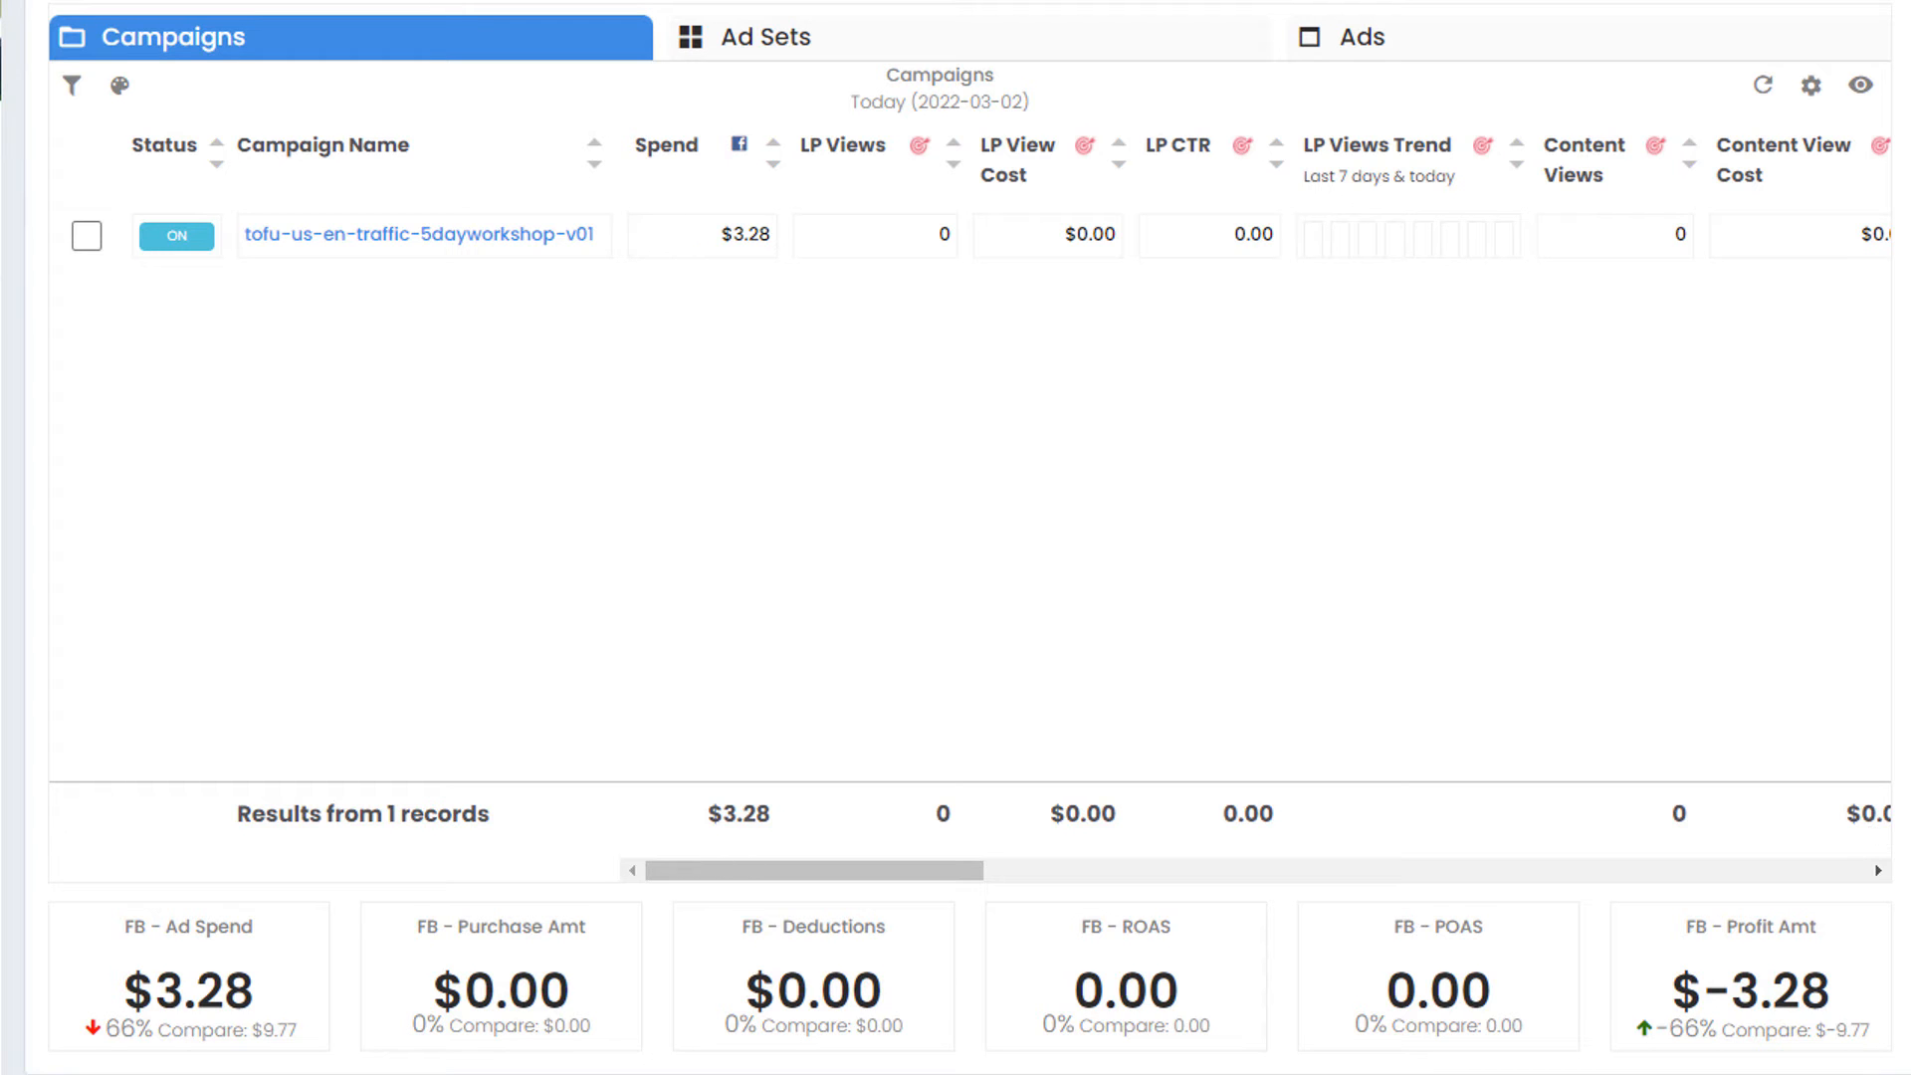
Create another dashboard record named "FB CEO View" with sharing turned on.
{"action": "left_click", "coordinate": [219, 493]}
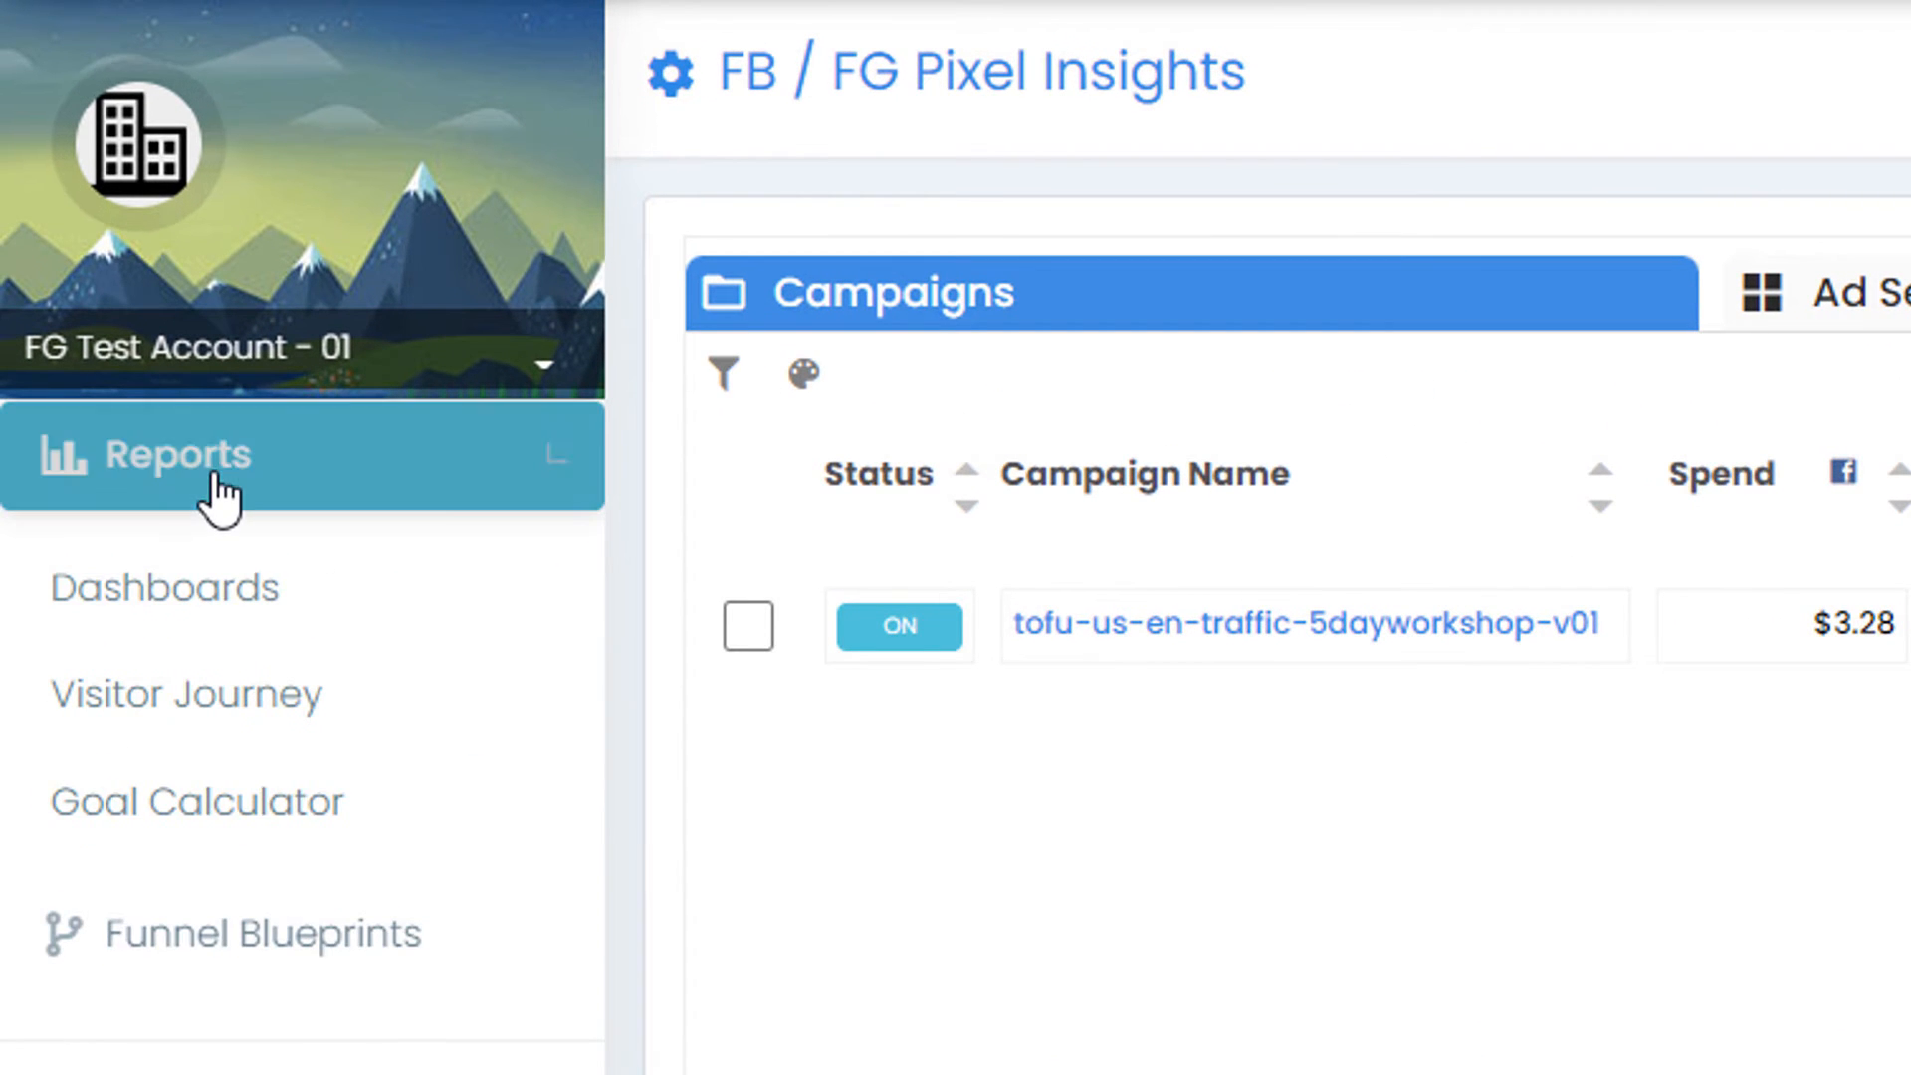
{"action": "left_click", "coordinate": [164, 596]}
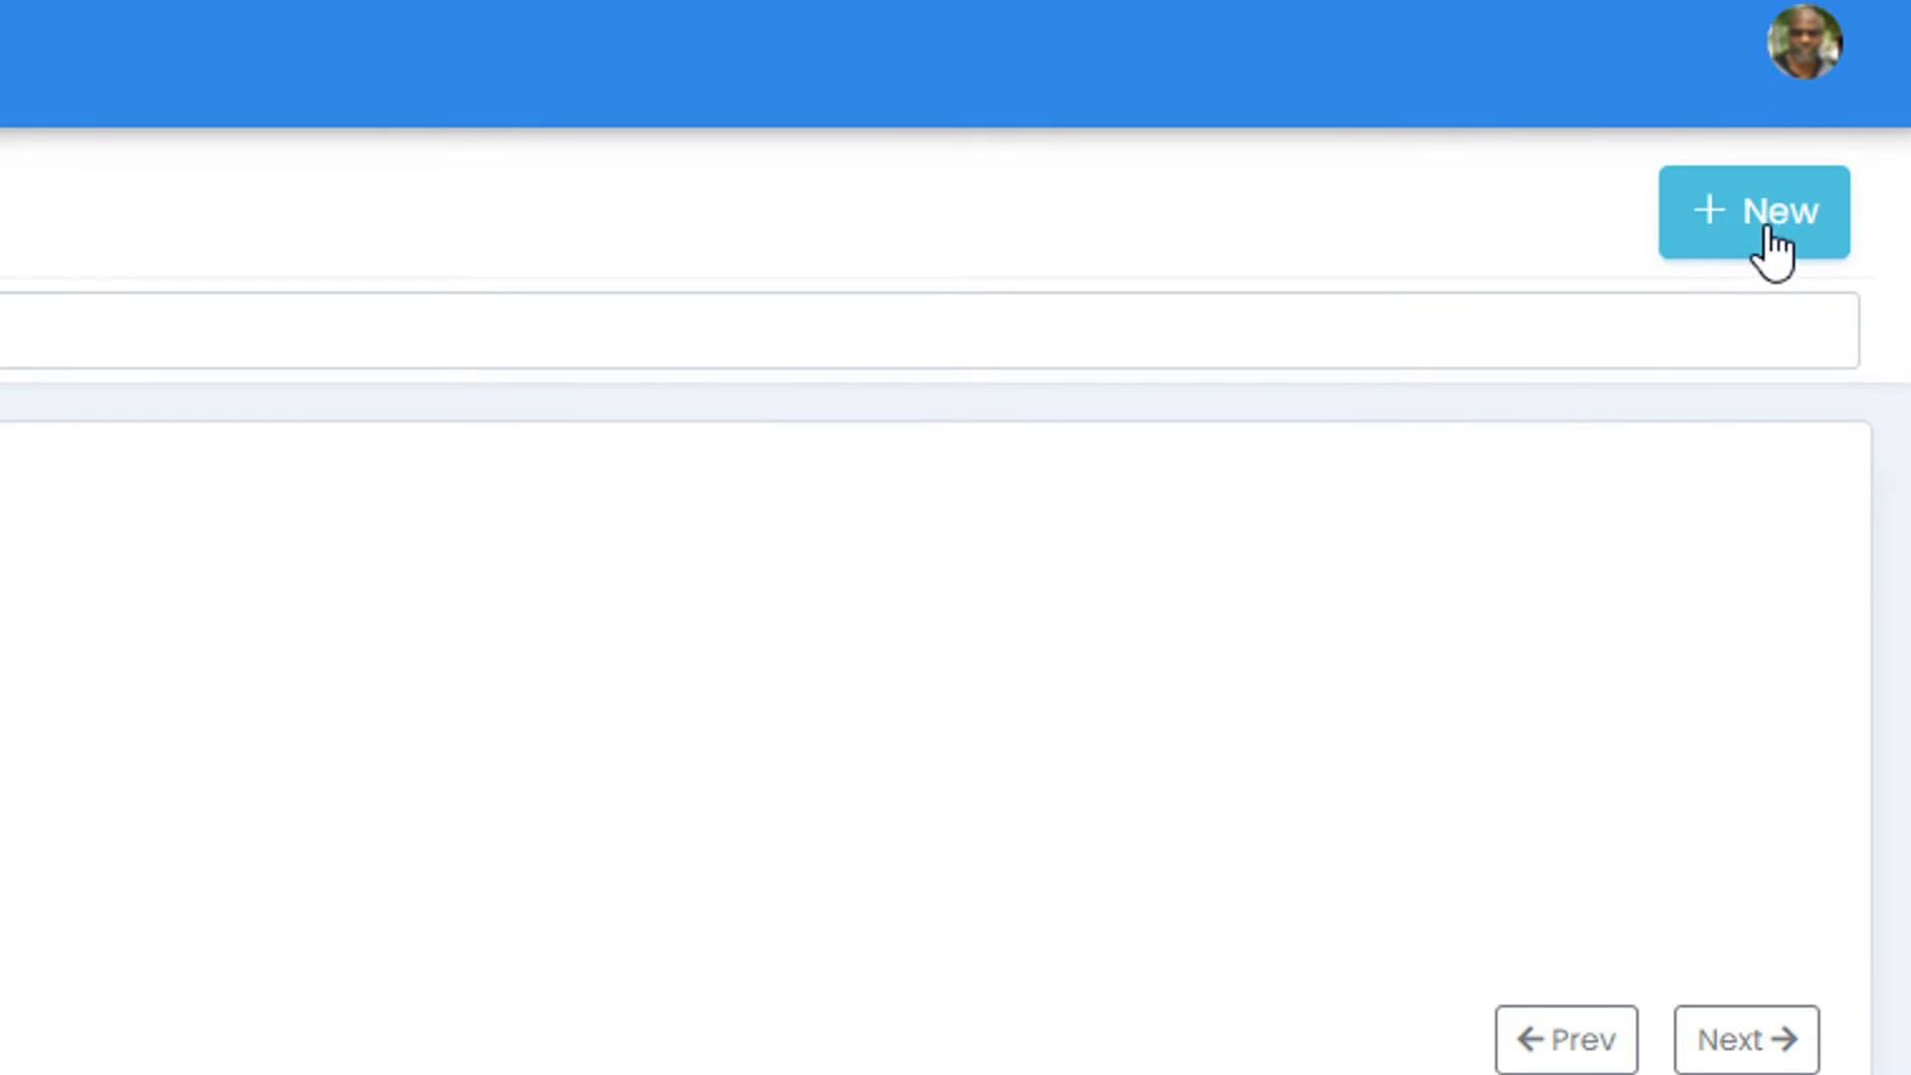
{"action": "left_click", "coordinate": [1771, 251]}
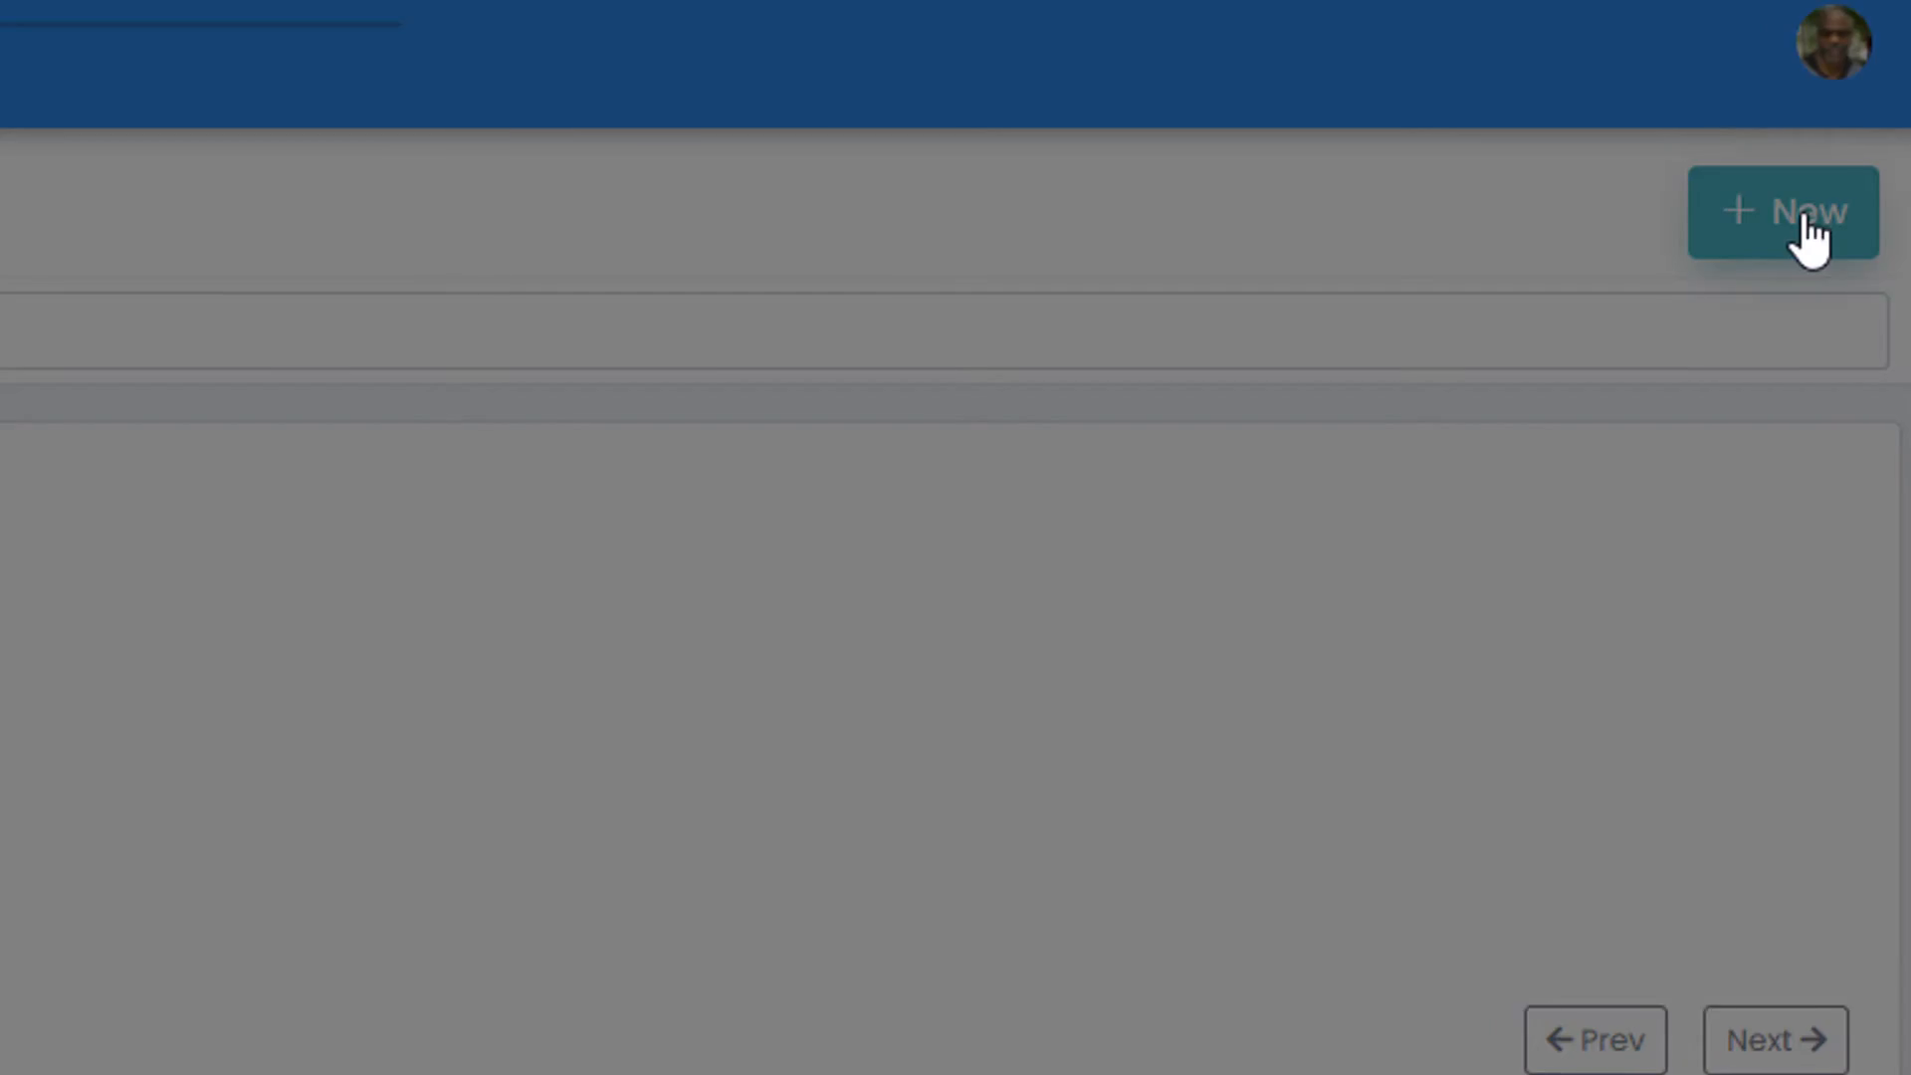
{"action": "left_click", "coordinate": [638, 489]}
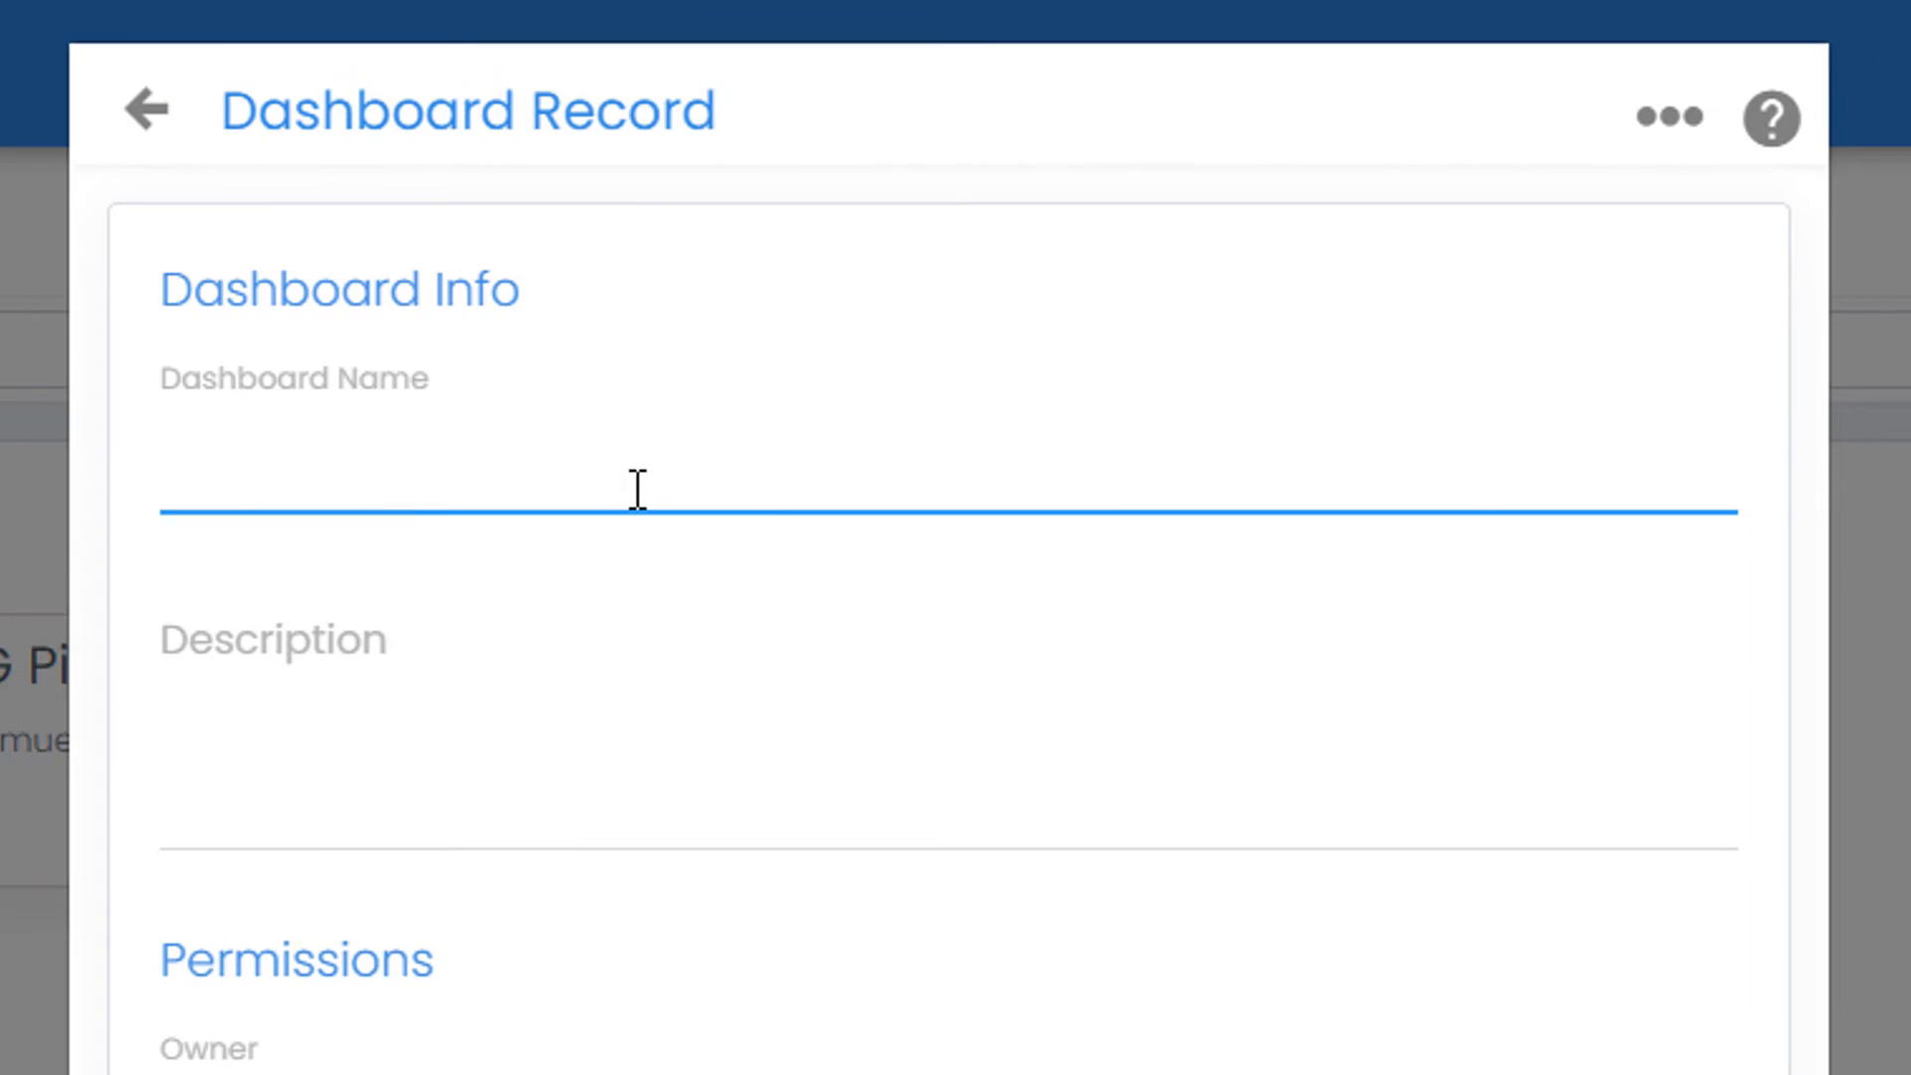
{"action": "type", "text": "FB CEO View"}
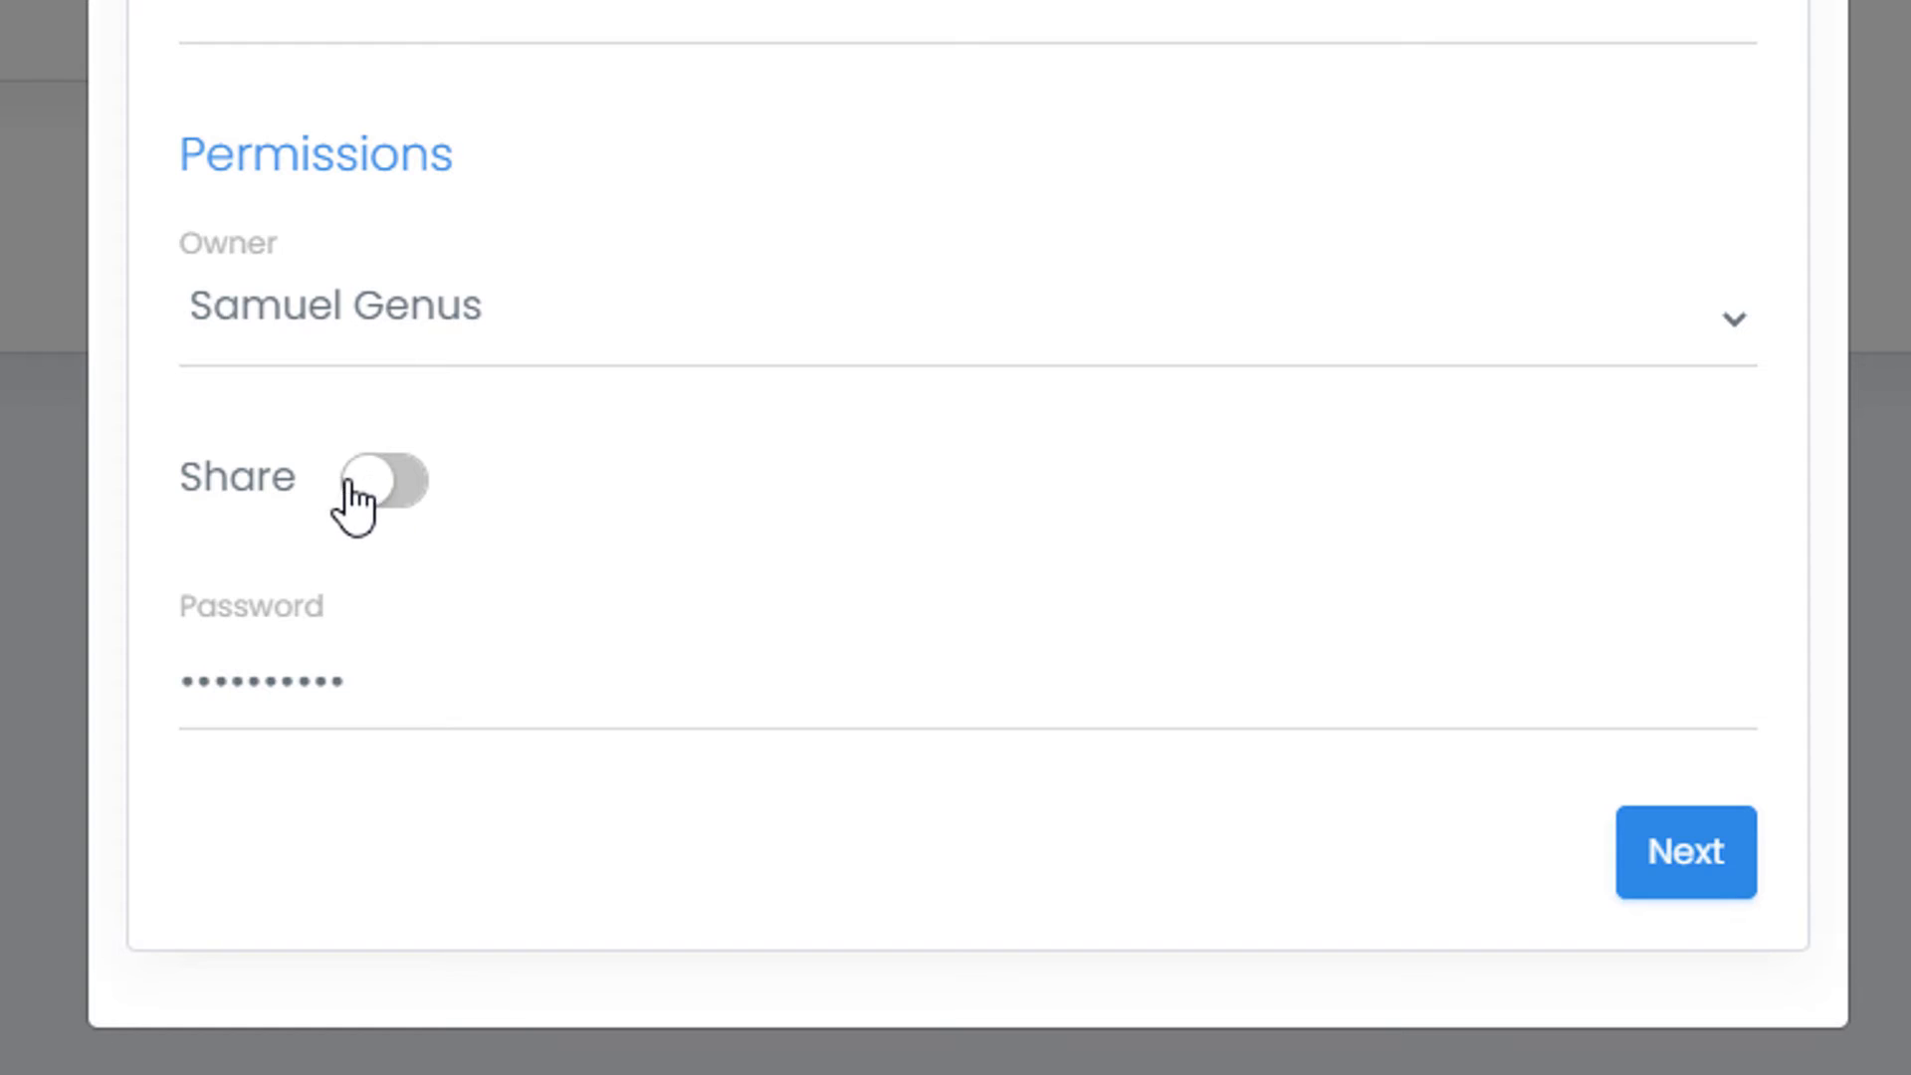
{"action": "left_click", "coordinate": [386, 486]}
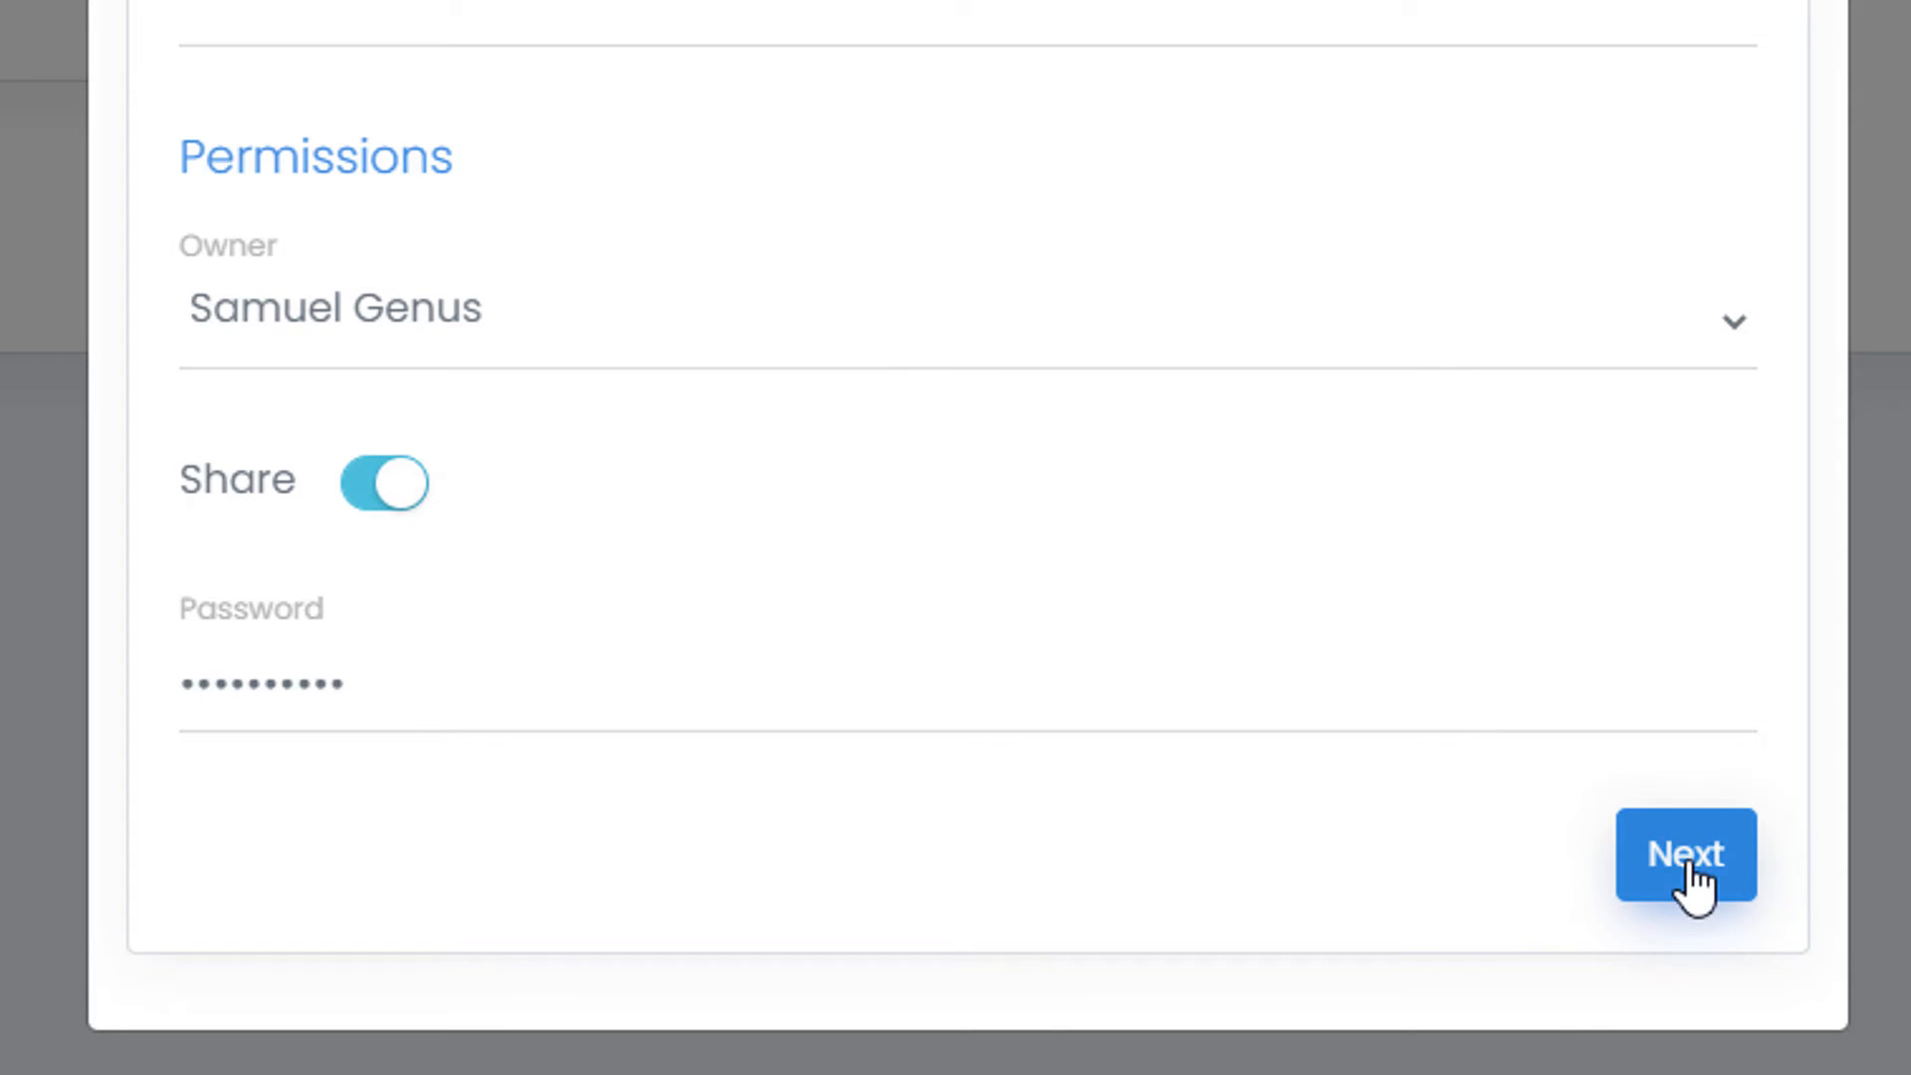
{"action": "left_click", "coordinate": [1690, 863]}
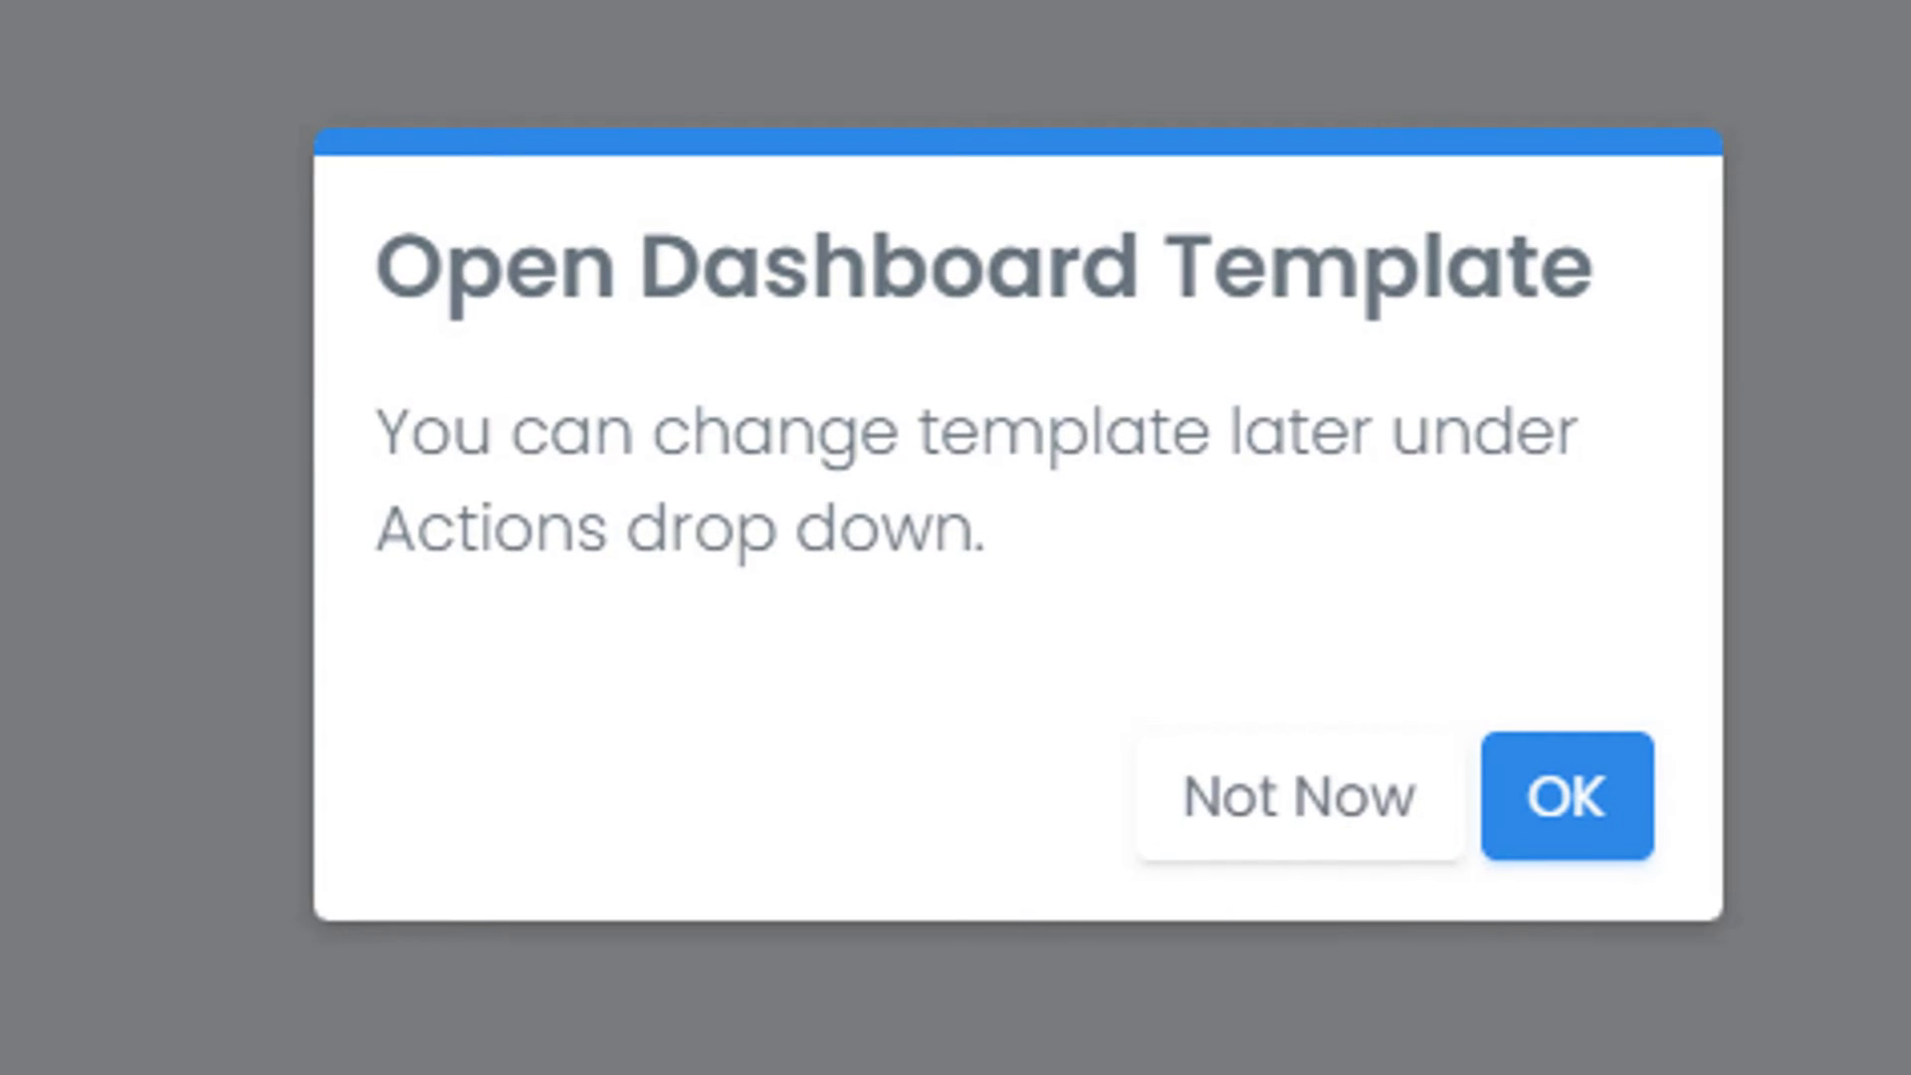
Apply the free FB - CEO View template to the new dashboard and confirm the template change.
{"action": "left_click", "coordinate": [1563, 826]}
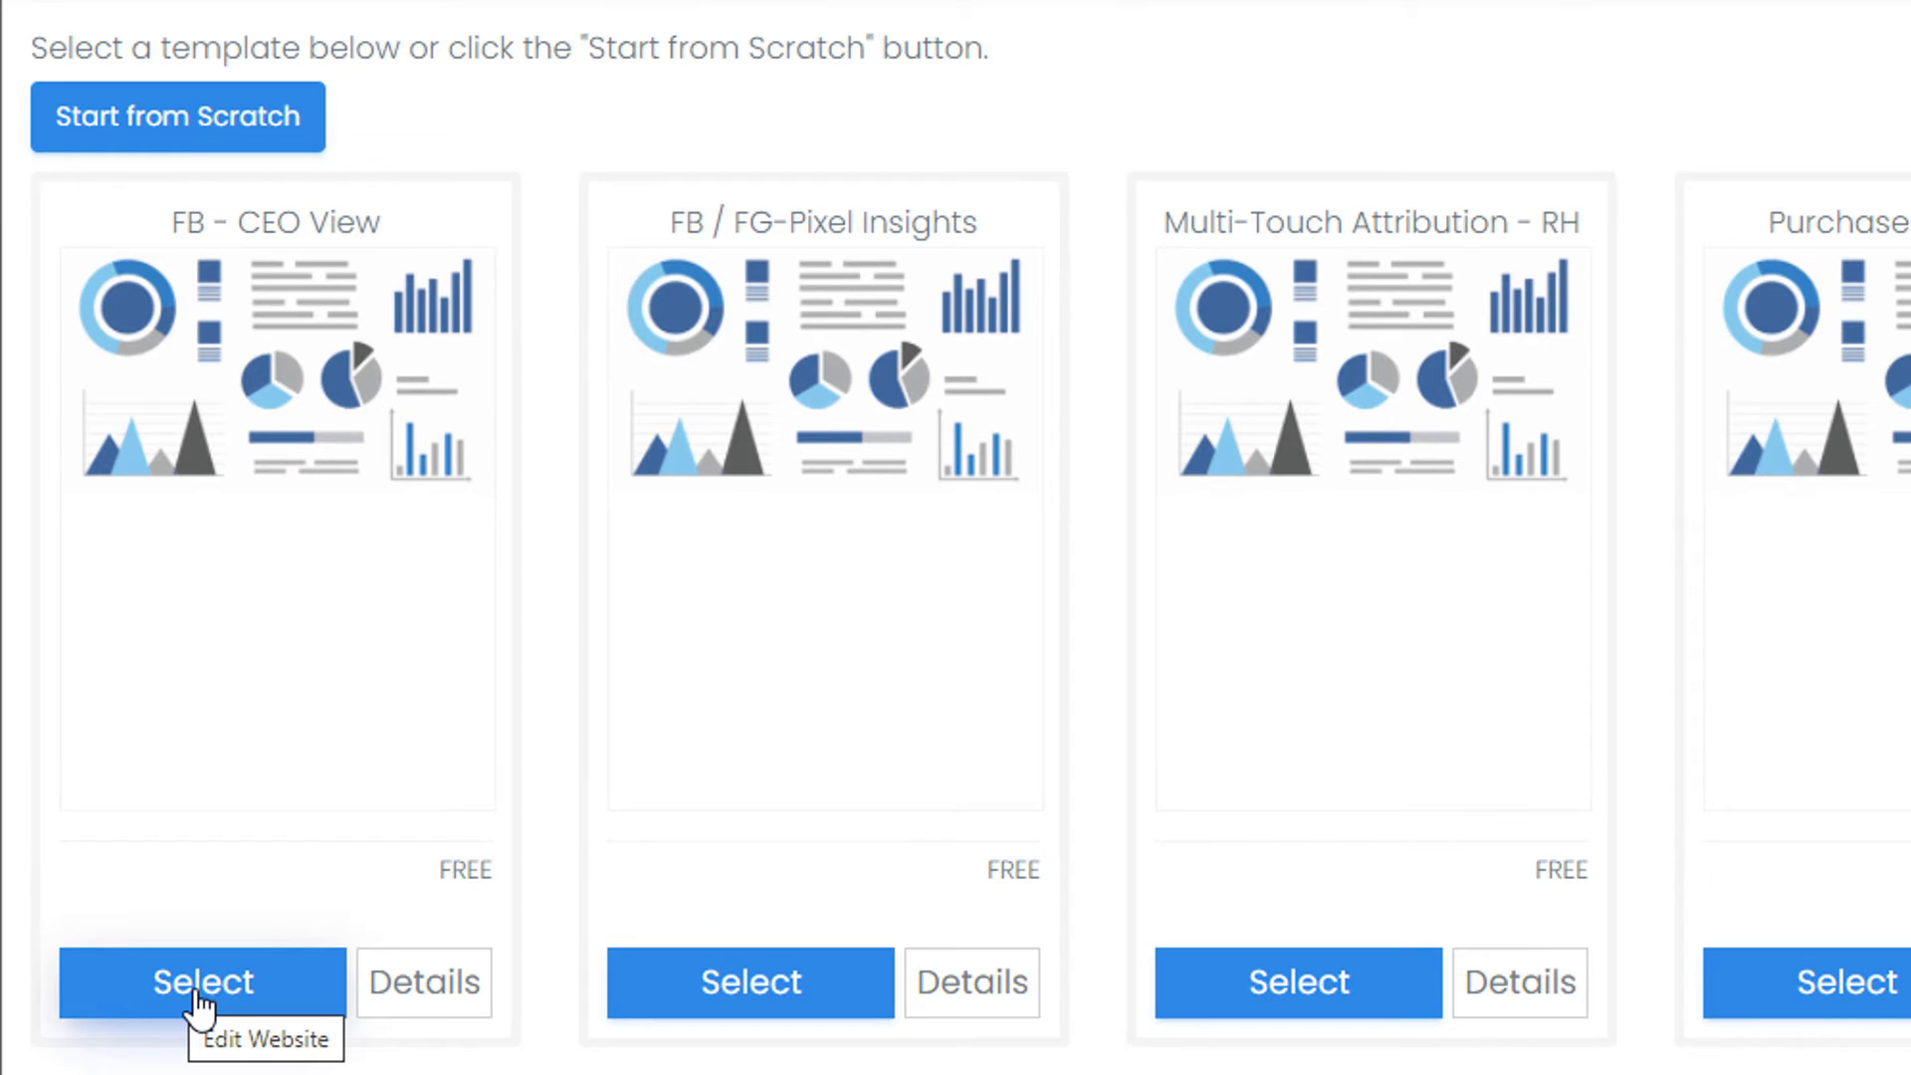
{"action": "left_click", "coordinate": [202, 1000]}
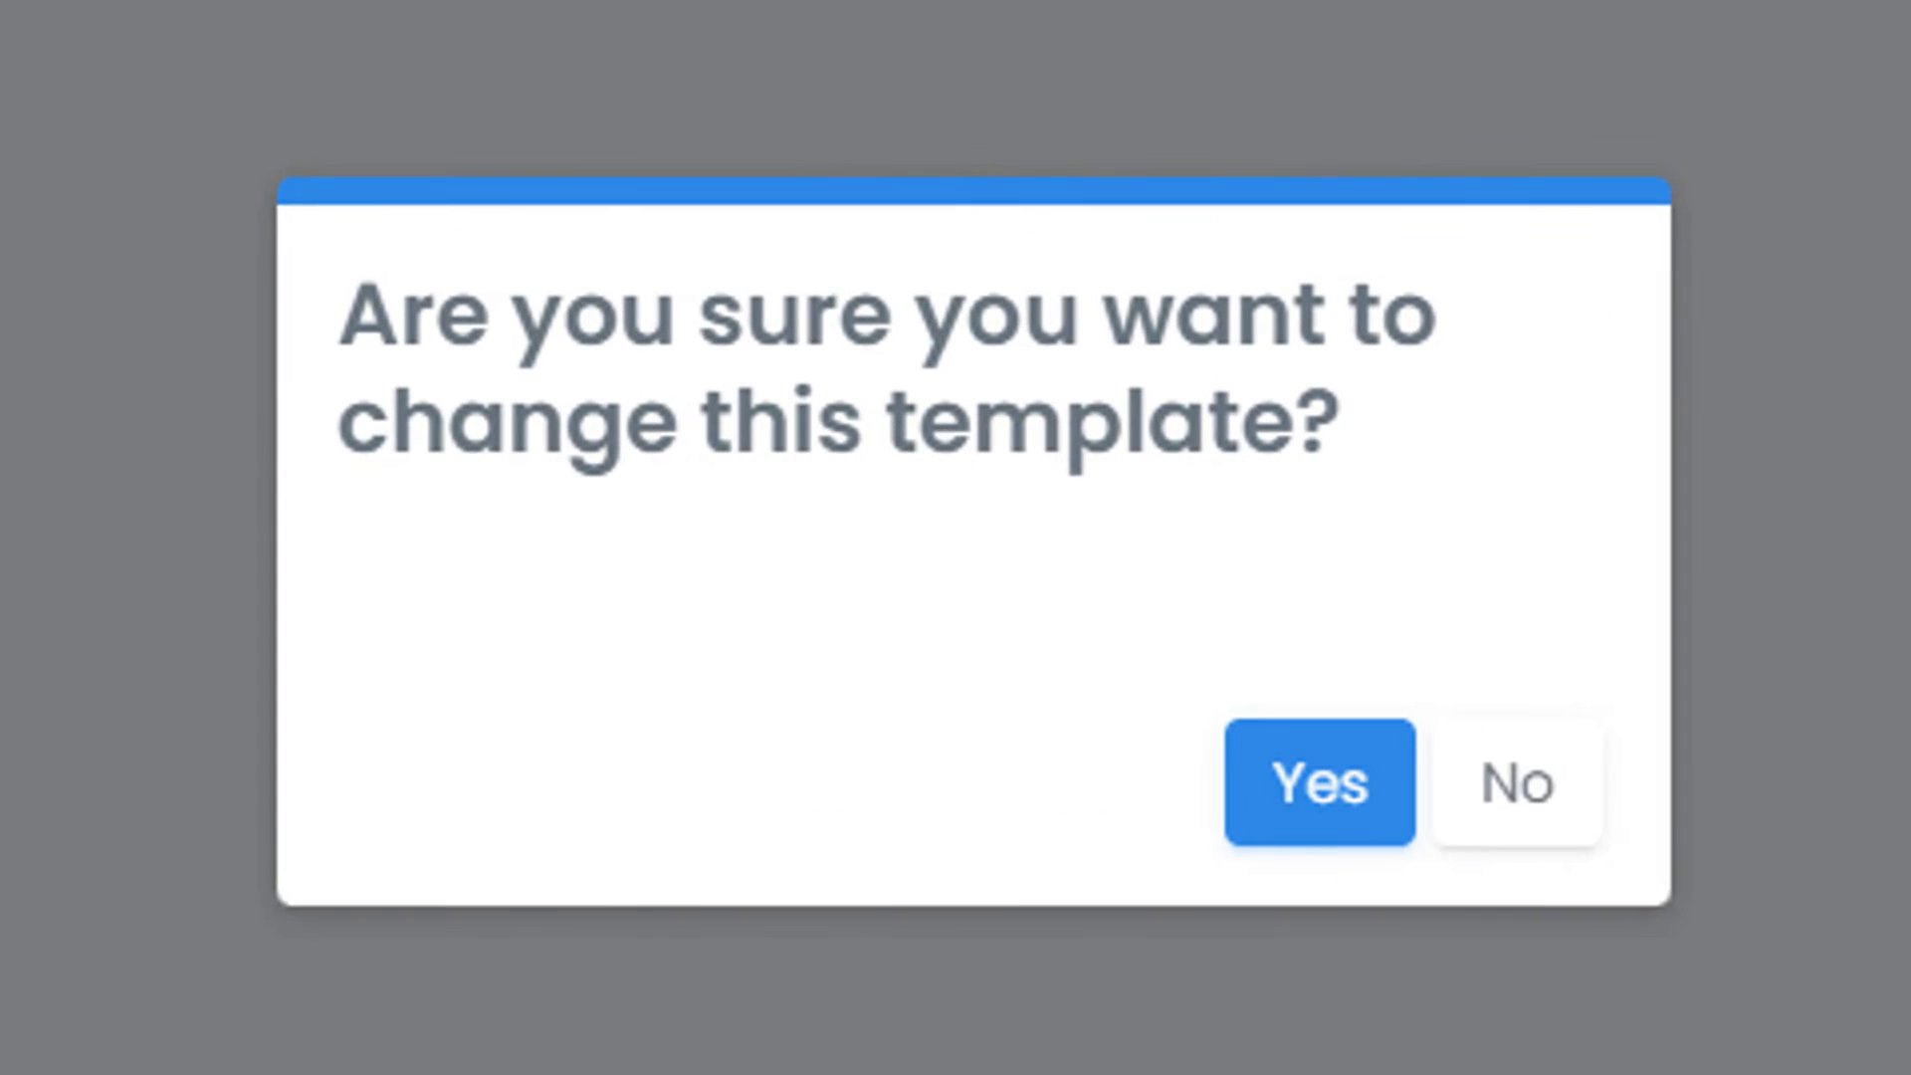
{"action": "left_click", "coordinate": [1328, 784]}
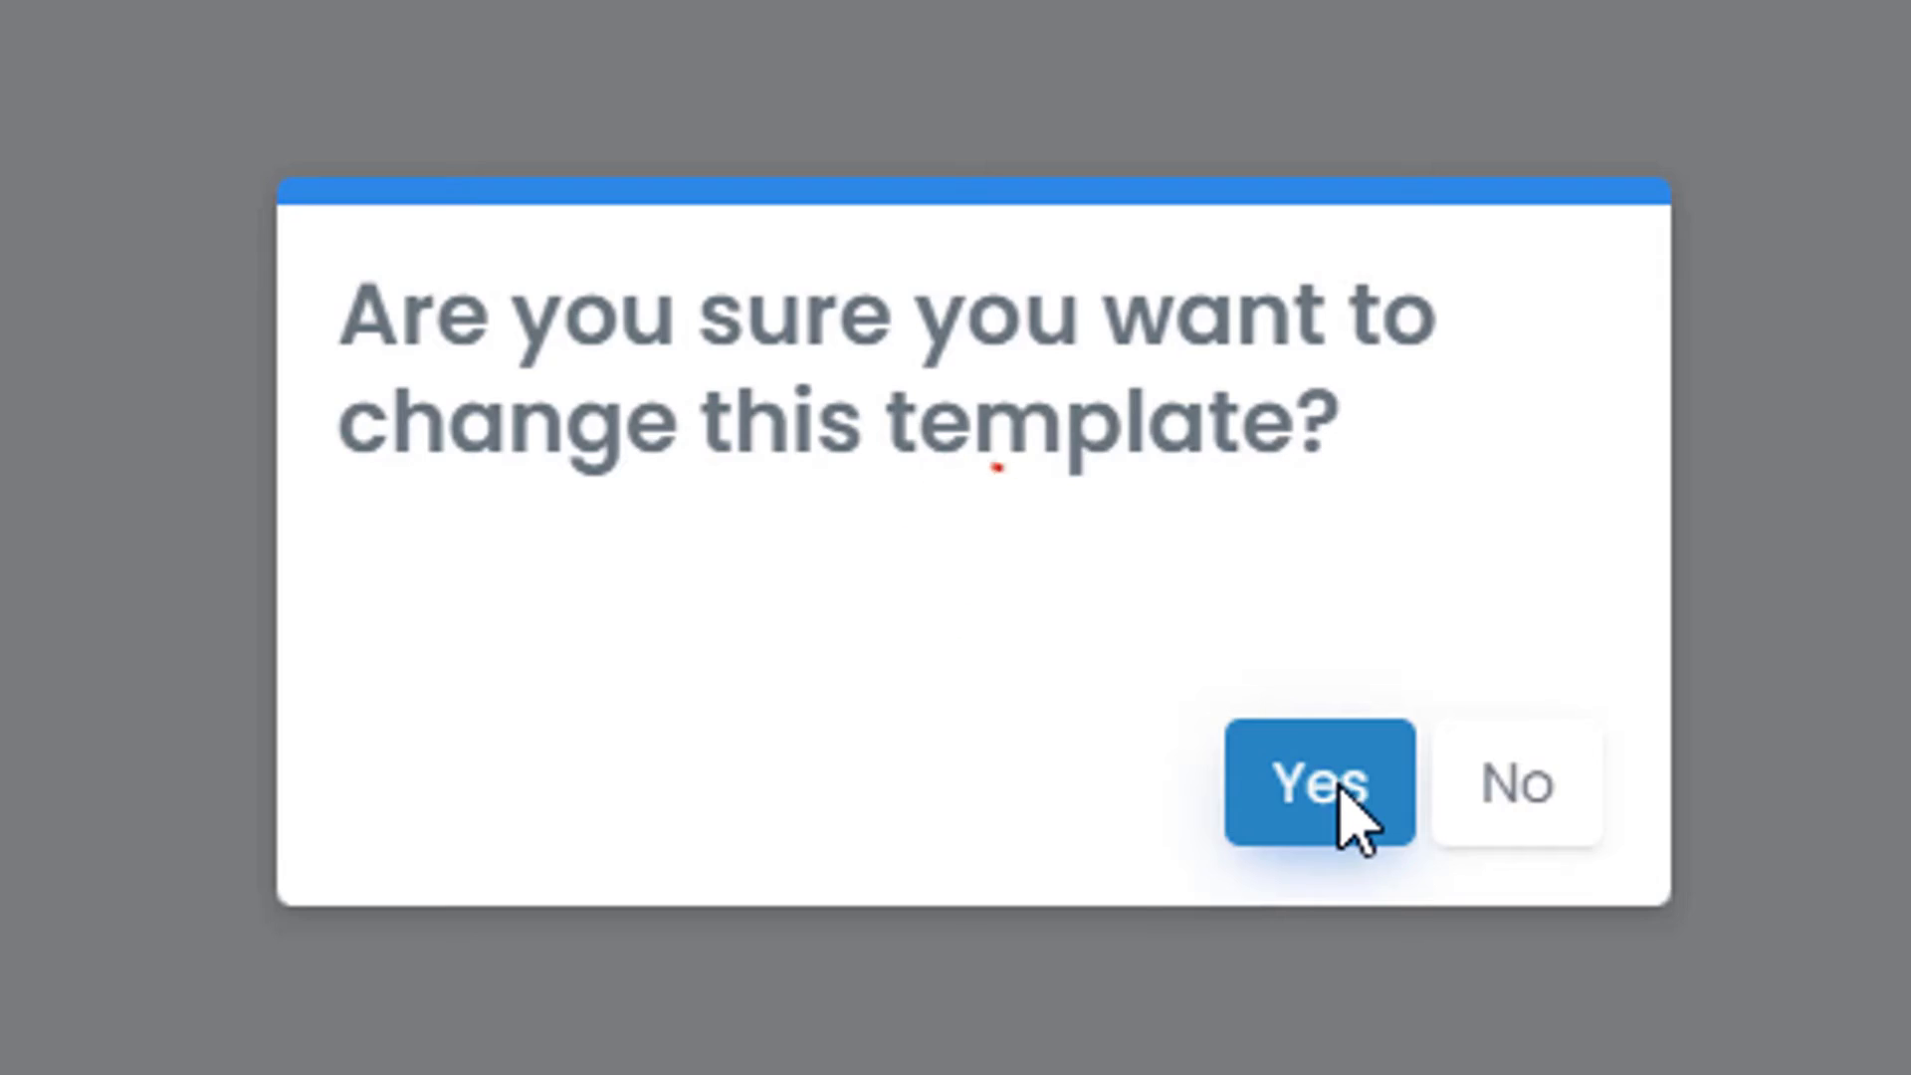